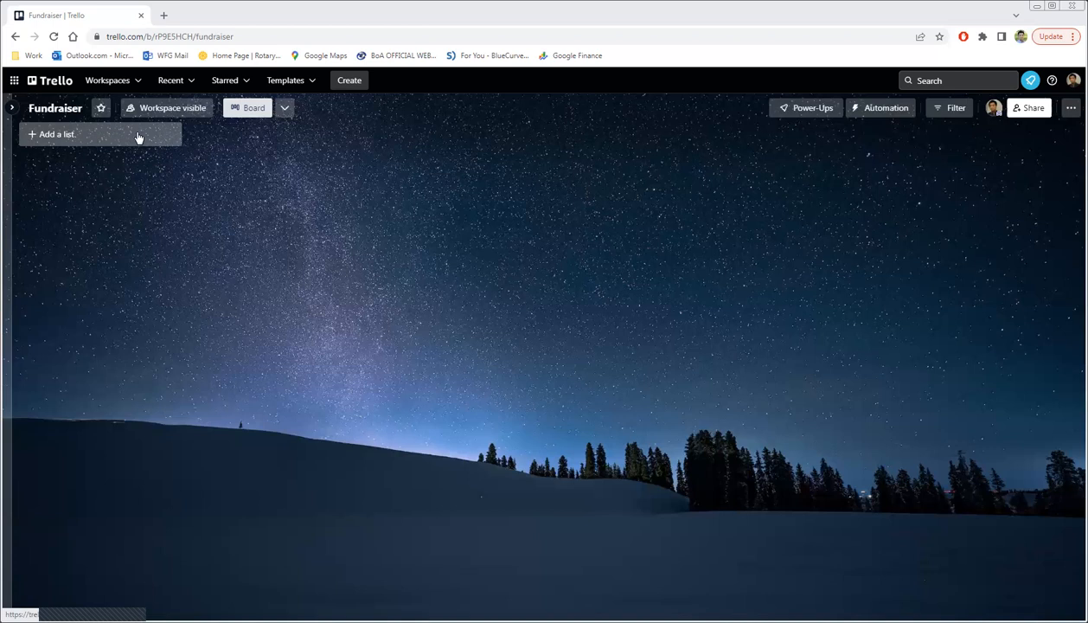
Add a list named Brainstorming to the Fundraiser board
{"action": "left_click", "coordinate": [138, 137]}
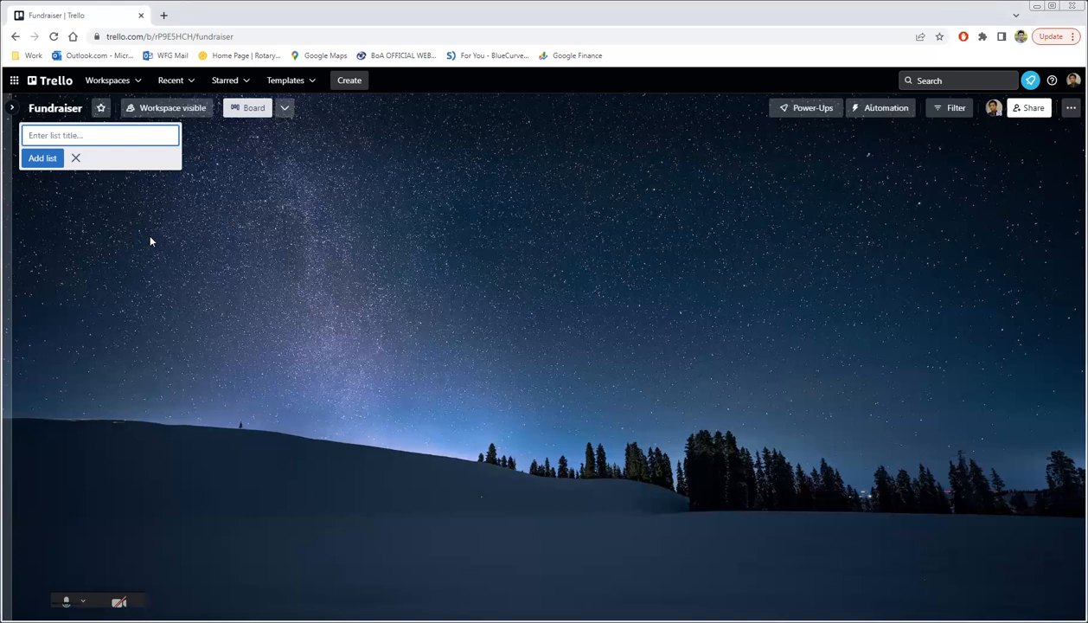
{"action": "type", "text": "Brainstorming"}
{"action": "key", "text": "Return"}
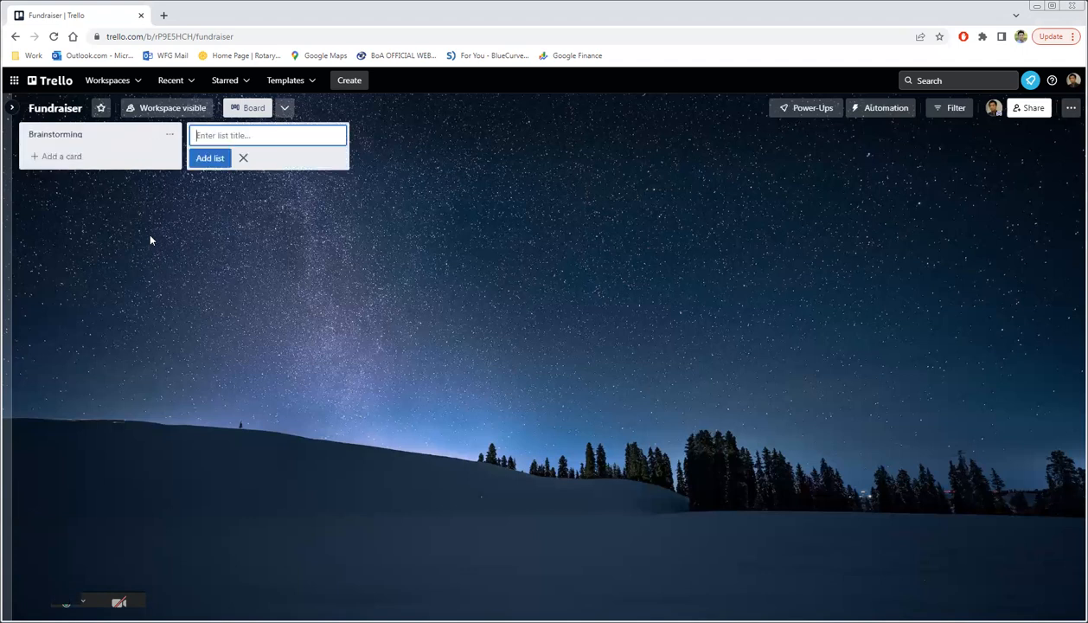
Add four cards to the Brainstorming list: 1st meeting, 2nd, 3rd and 4th meeting
{"action": "left_click", "coordinate": [58, 161]}
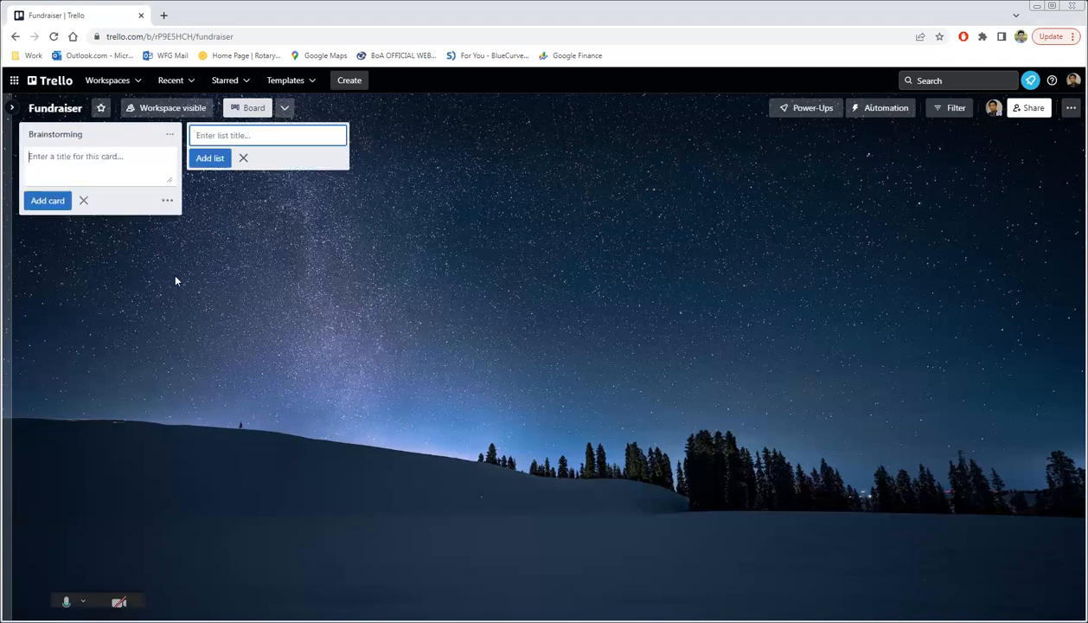
{"action": "type", "text": "1st meetings"}
{"action": "key", "text": "BackSpace"}
{"action": "key", "text": "Return"}
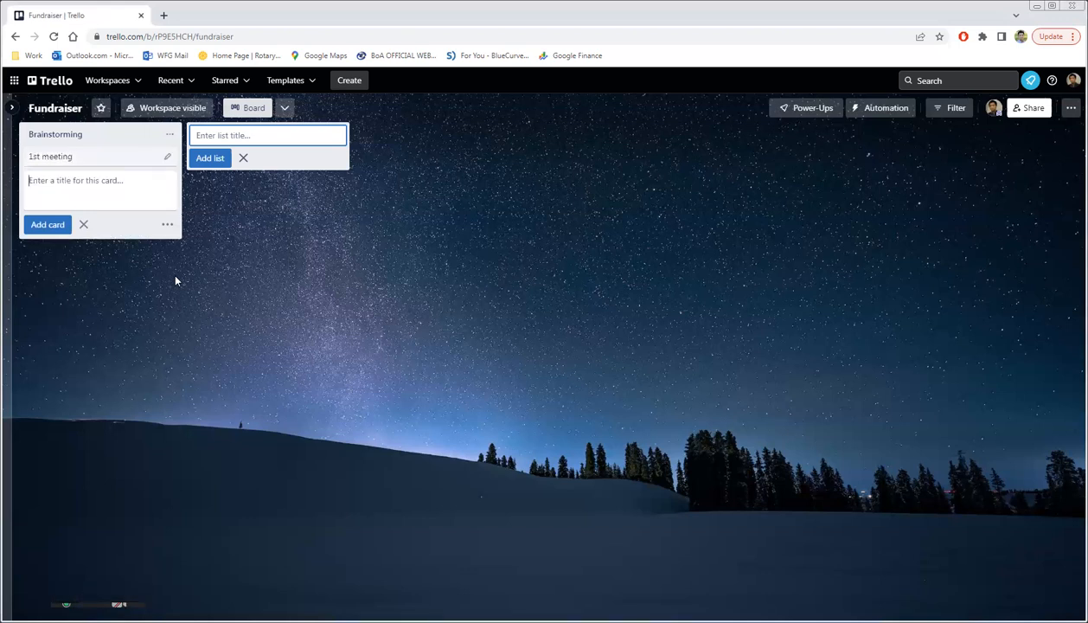
{"action": "type", "text": "2nd"}
{"action": "key", "text": "Return"}
{"action": "type", "text": "3rd"}
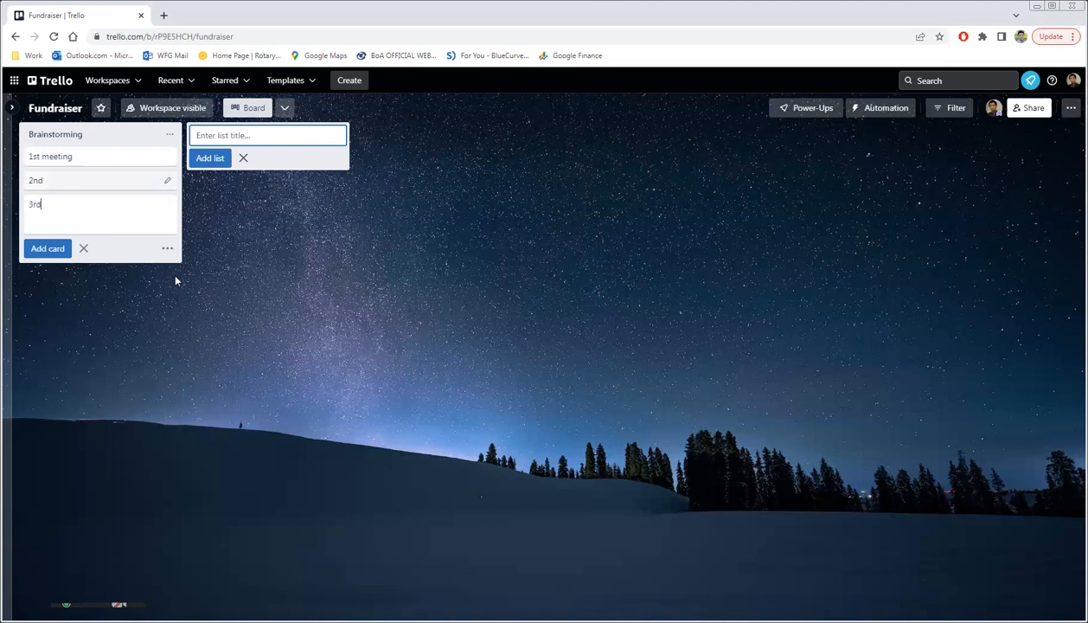
{"action": "key", "text": "Return"}
{"action": "type", "text": "4th meeting"}
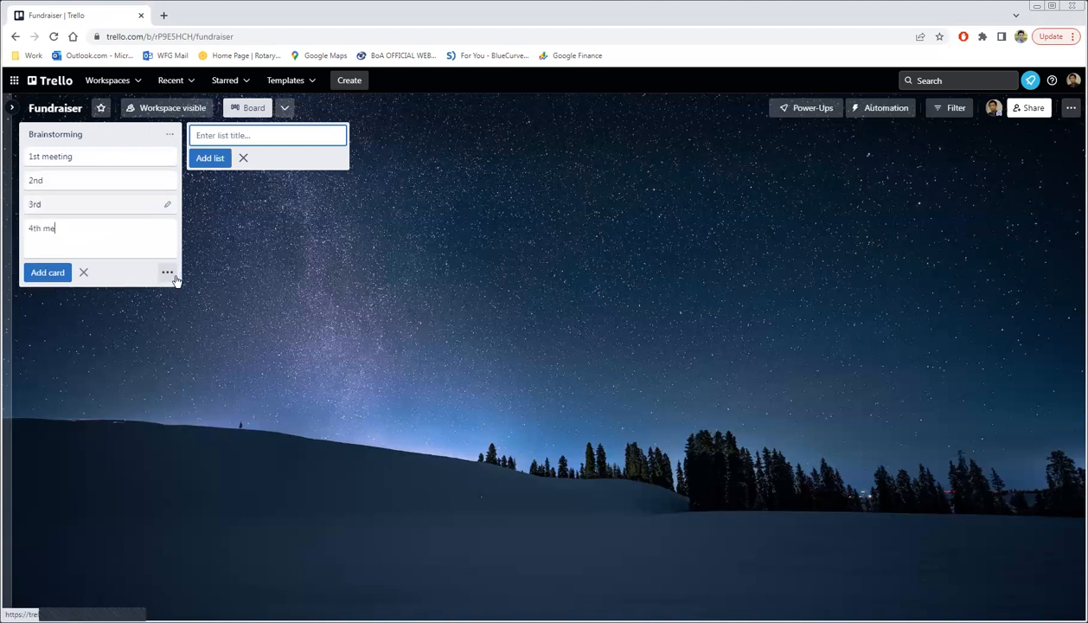
{"action": "key", "text": "Return"}
{"action": "left_click", "coordinate": [201, 226]}
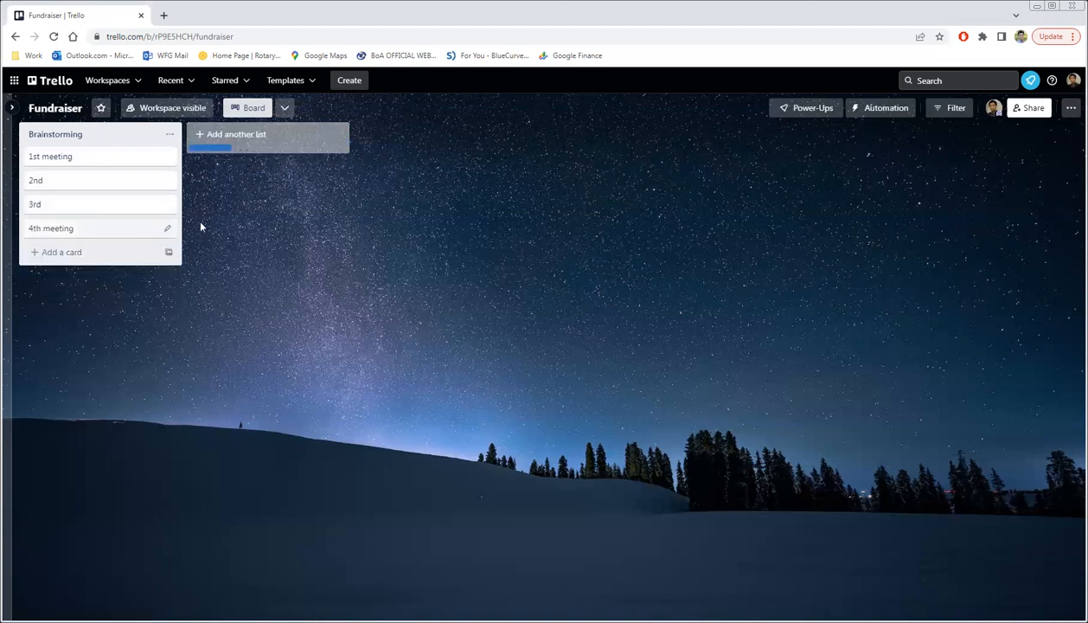
Give the 1st meeting card a three-line description, "Location, attendees", "Length" and "XXXXXXXXXXX", and save it
{"action": "left_click", "coordinate": [110, 161]}
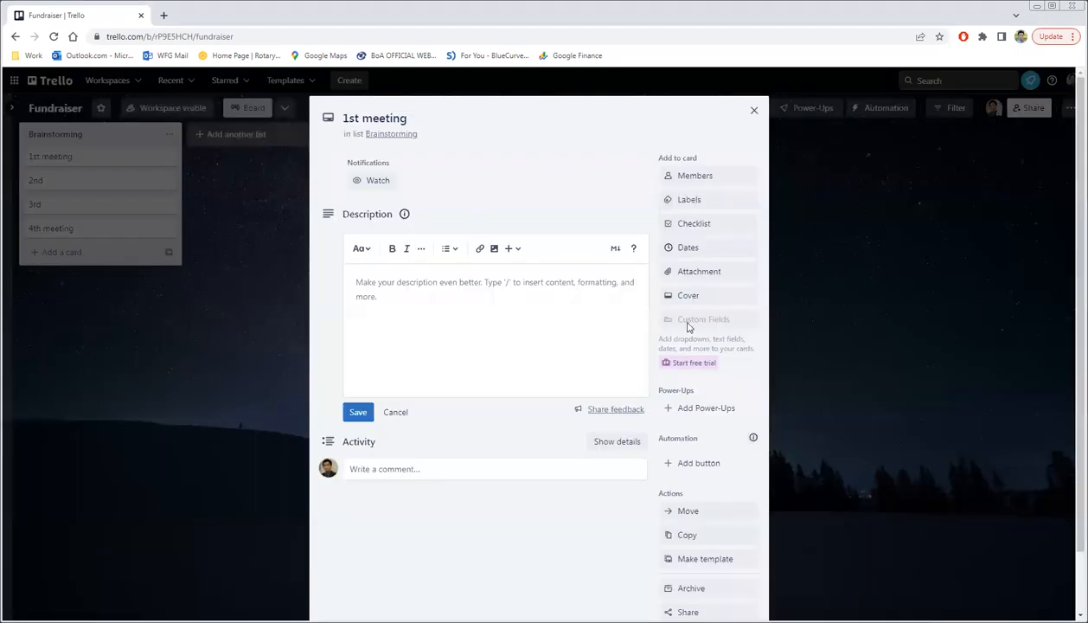
{"action": "left_click", "coordinate": [438, 289]}
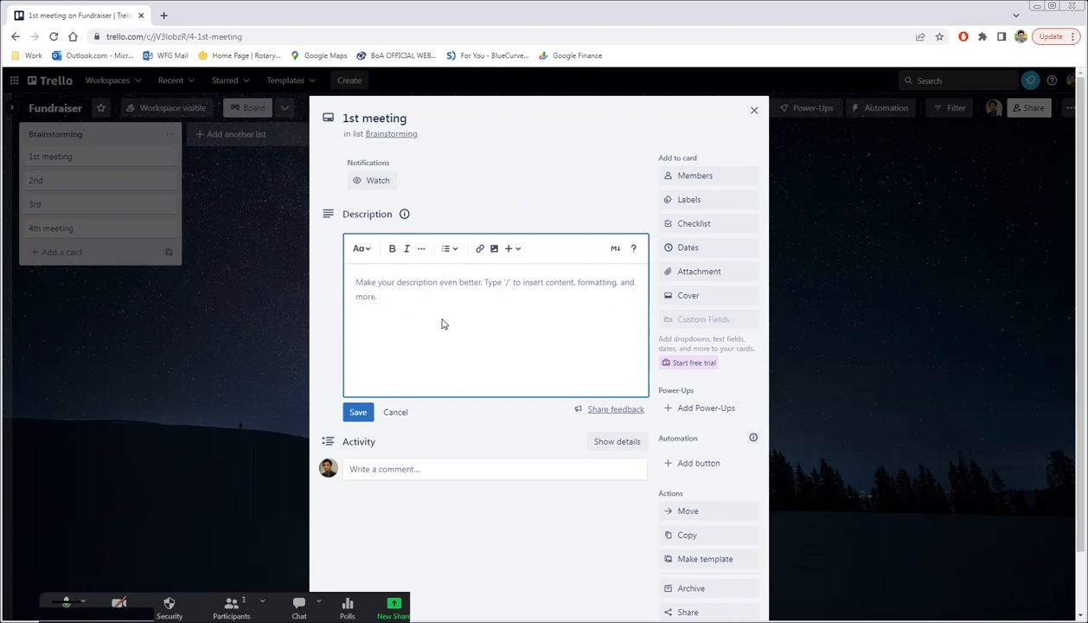
{"action": "type", "text": "Loc"}
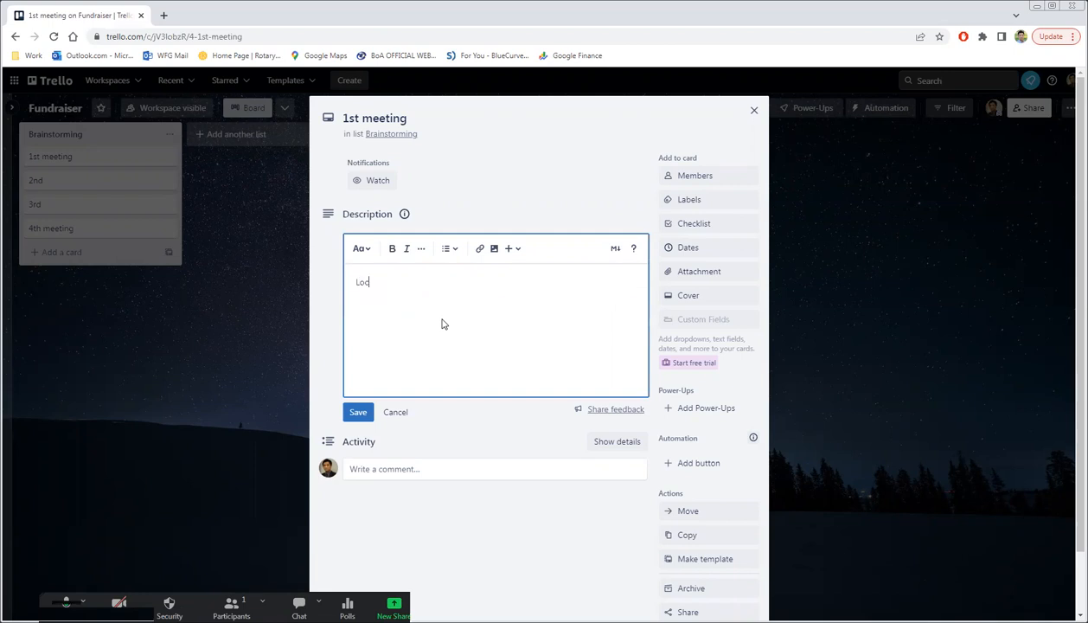
{"action": "type", "text": "ation, attendees"}
{"action": "key", "text": "Return"}
{"action": "type", "text": "Length"}
{"action": "key", "text": "Return"}
{"action": "type", "text": "xxxxxxxxxxX"}
{"action": "key", "text": "Return"}
{"action": "key", "text": "BackSpace"}
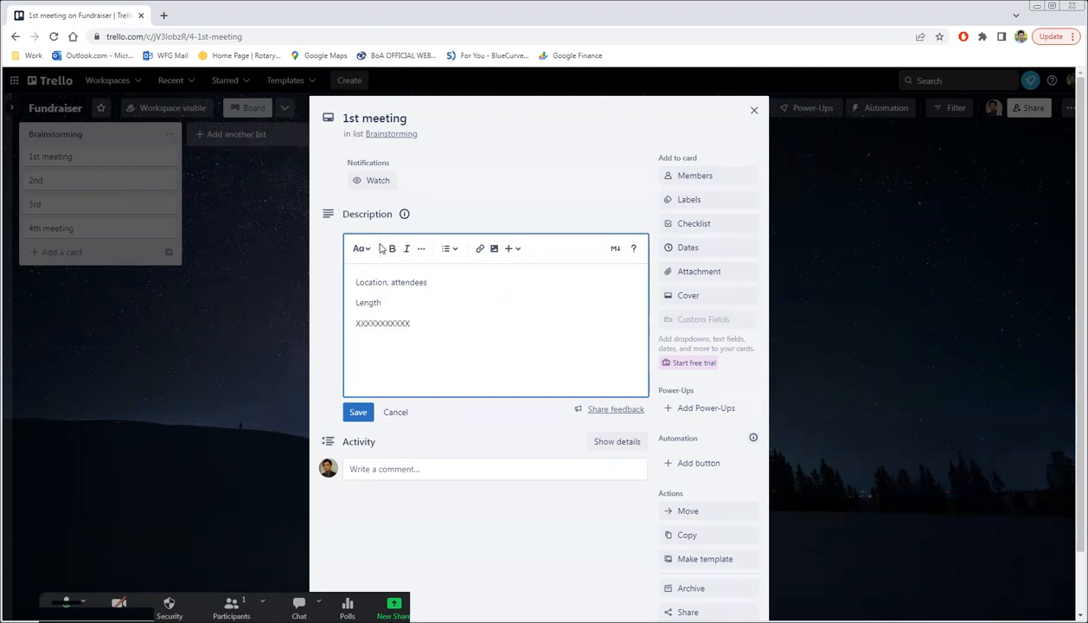
{"action": "left_click", "coordinate": [356, 419]}
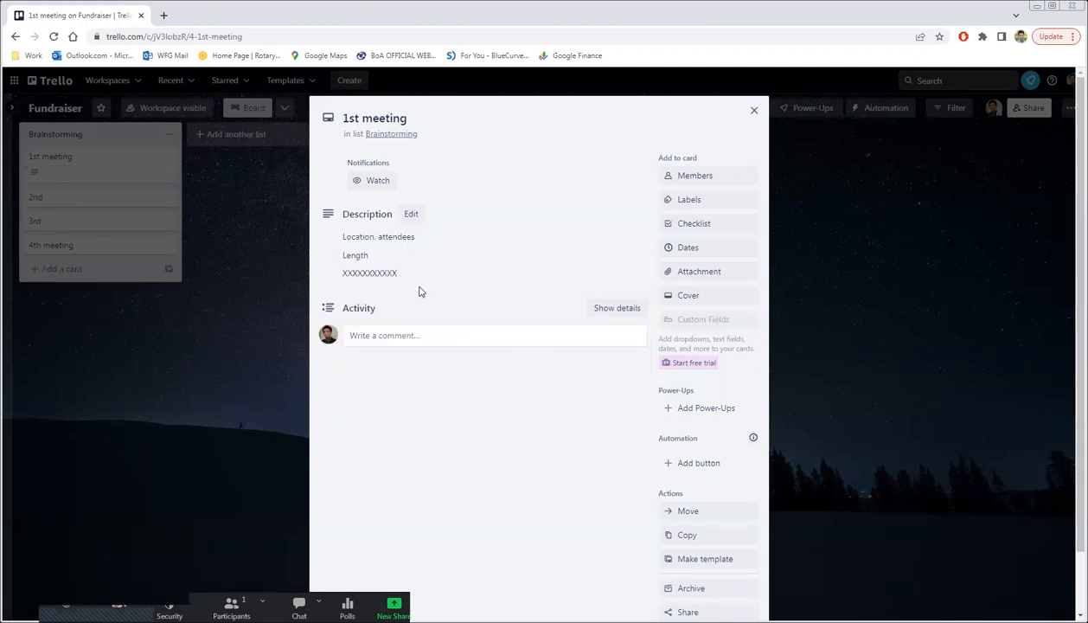
Add a Food checklist to the 1st meeting card with the items Hamburgers, Sandwiches and Hot dogs
{"action": "left_click", "coordinate": [707, 226]}
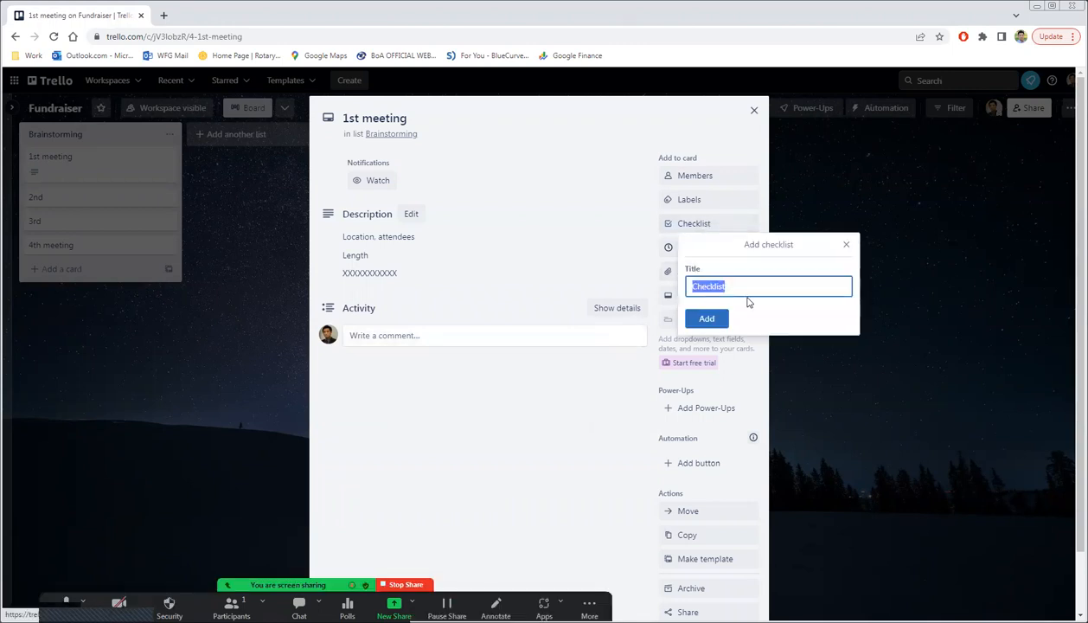
{"action": "type", "text": "Food"}
{"action": "key", "text": "Return"}
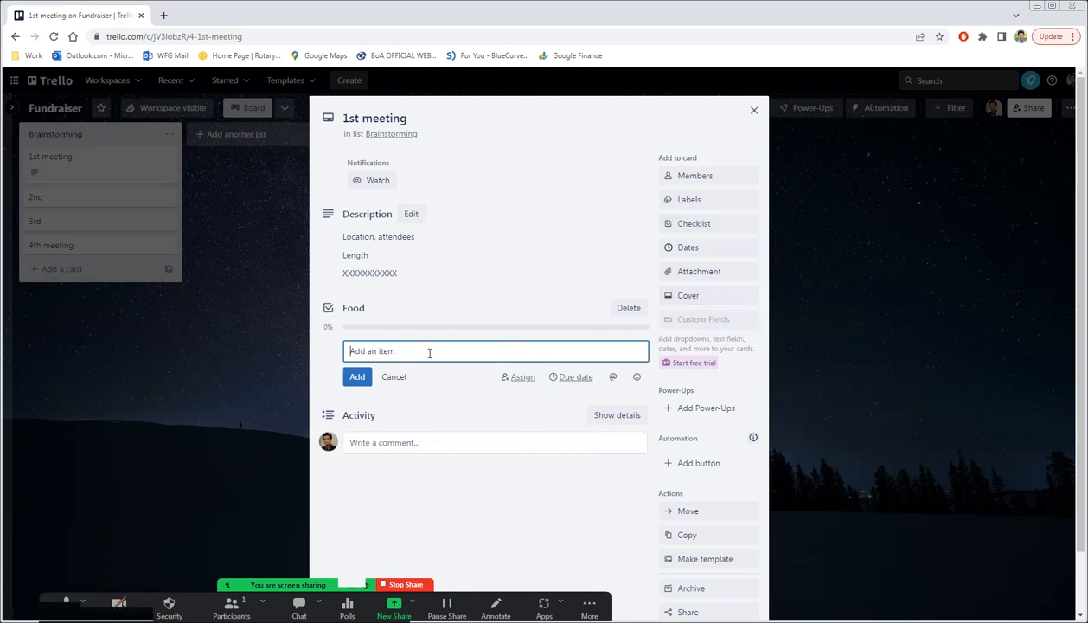
{"action": "type", "text": "Han"}
{"action": "key", "text": "BackSpace"}
{"action": "type", "text": "mburgers"}
{"action": "key", "text": "Return"}
{"action": "type", "text": "Sandwiches"}
{"action": "key", "text": "Return"}
{"action": "type", "text": "Hot dogs"}
{"action": "key", "text": "Return"}
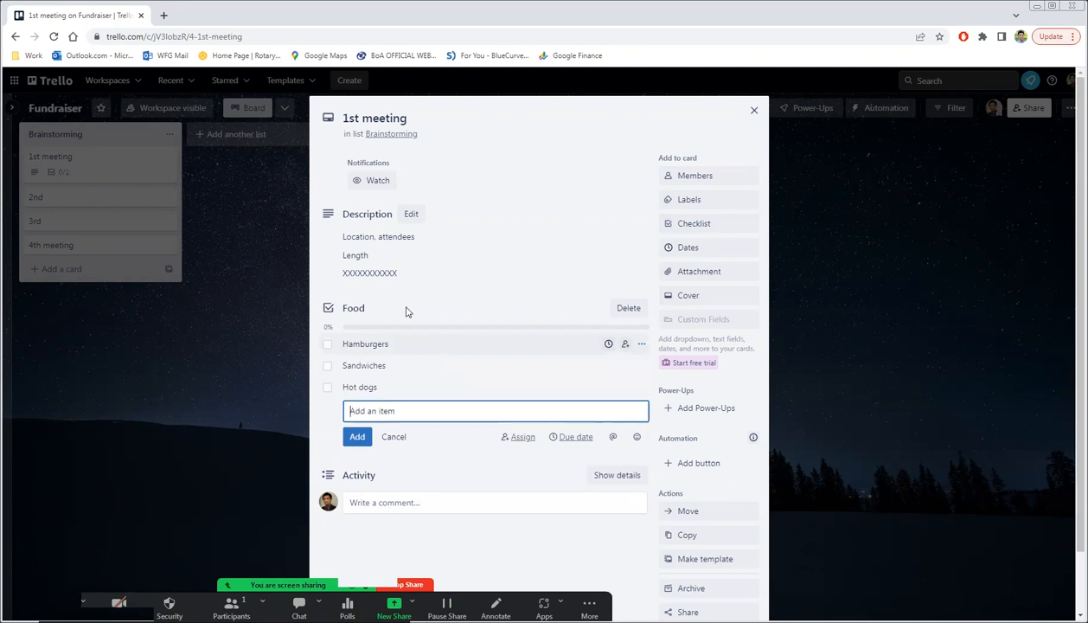
Add a Drinks checklist to the 1st meeting card with the items Pop, Beer, Water and Juices
{"action": "left_click", "coordinate": [712, 226]}
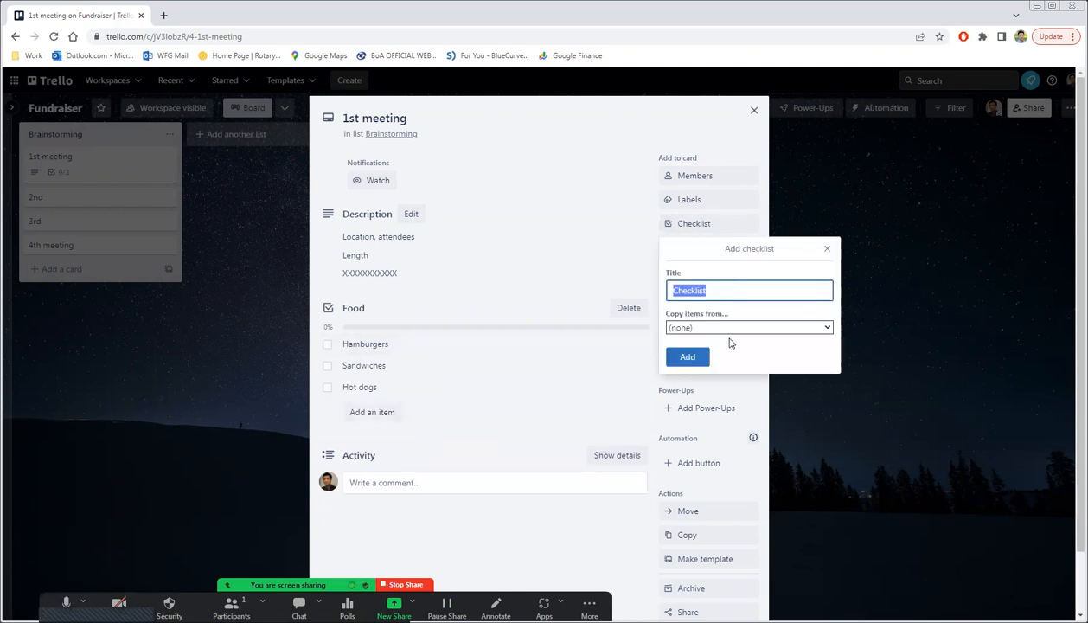
{"action": "type", "text": "Drinks"}
{"action": "key", "text": "Return"}
{"action": "type", "text": "Pop"}
{"action": "key", "text": "Return"}
{"action": "type", "text": "Beer"}
{"action": "key", "text": "Return"}
{"action": "type", "text": "Water"}
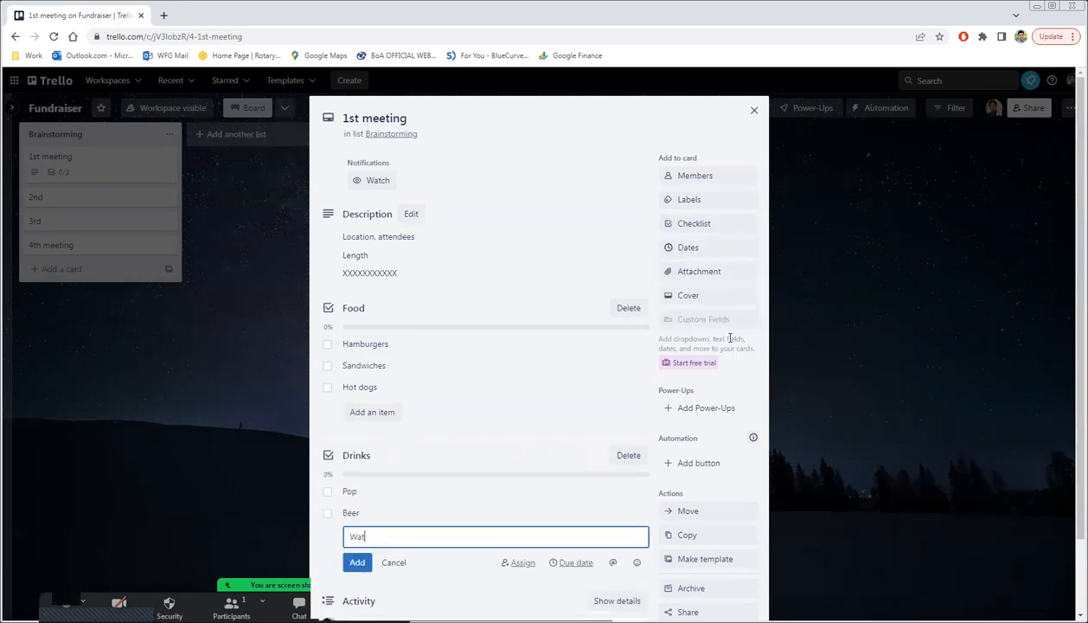
{"action": "key", "text": "Return"}
{"action": "type", "text": "Juices"}
{"action": "key", "text": "Return"}
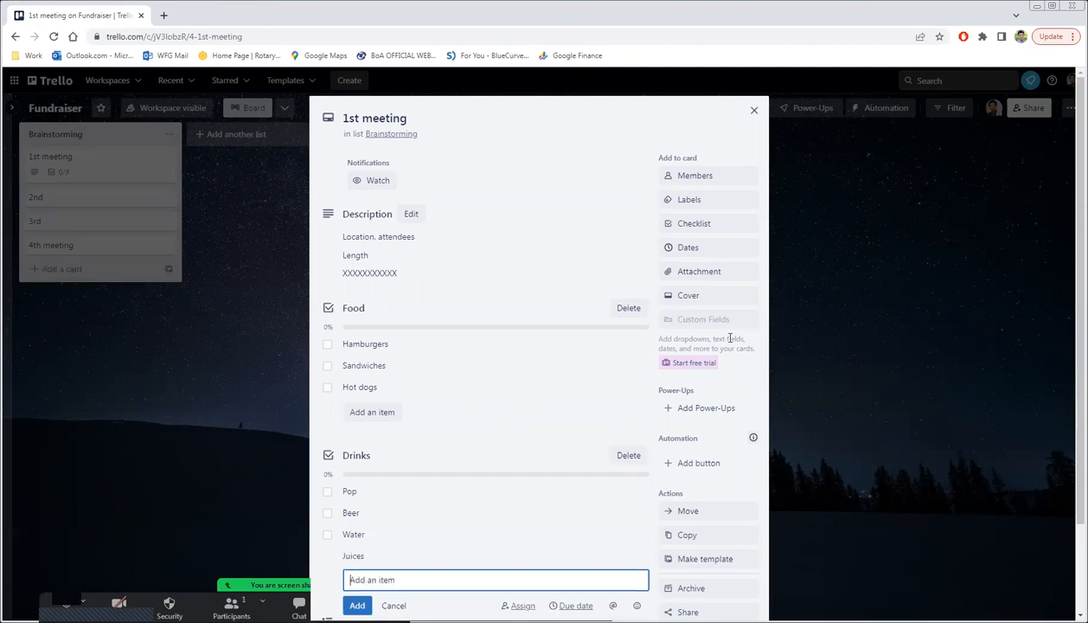
{"action": "left_click", "coordinate": [459, 286]}
{"action": "left_click", "coordinate": [549, 190]}
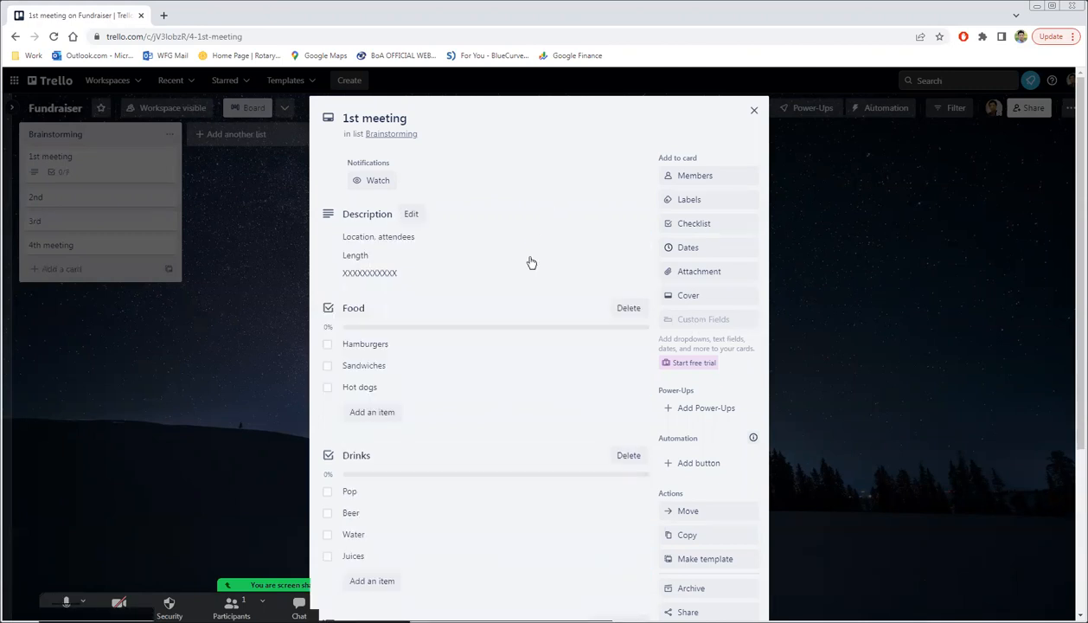
Mark Hamburgers and Sandwiches as completed in the Food checklist, leaving Hot dogs unchecked
{"action": "scroll", "coordinate": [530, 260], "scroll_direction": "down", "scroll_amount": 2}
{"action": "left_click", "coordinate": [326, 235]}
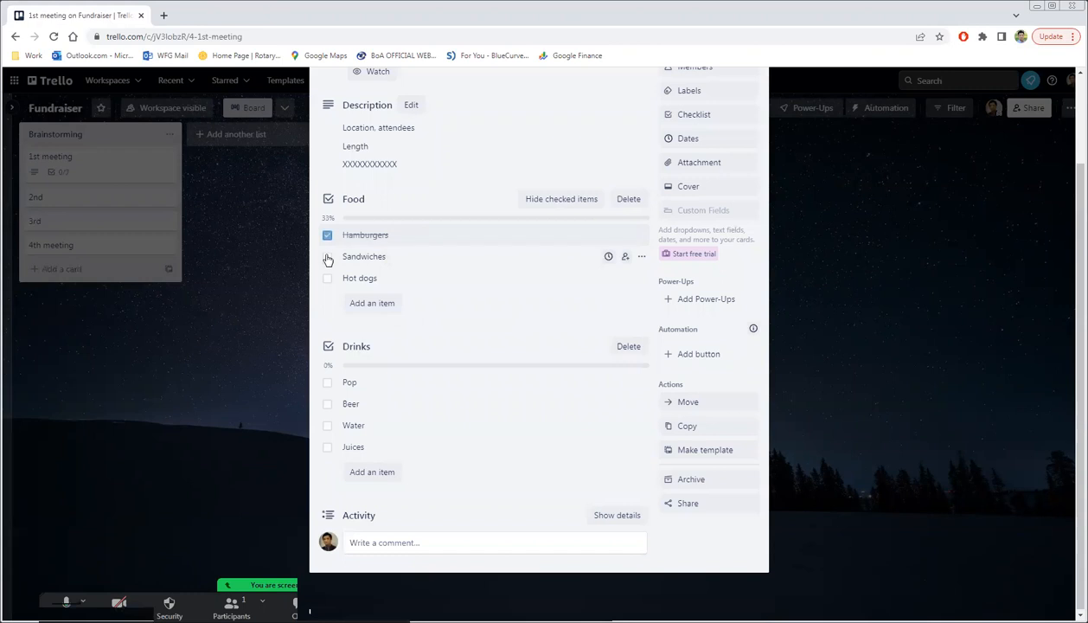
{"action": "left_click", "coordinate": [327, 257]}
{"action": "left_click", "coordinate": [327, 277]}
{"action": "left_click", "coordinate": [327, 277]}
{"action": "left_click", "coordinate": [327, 258]}
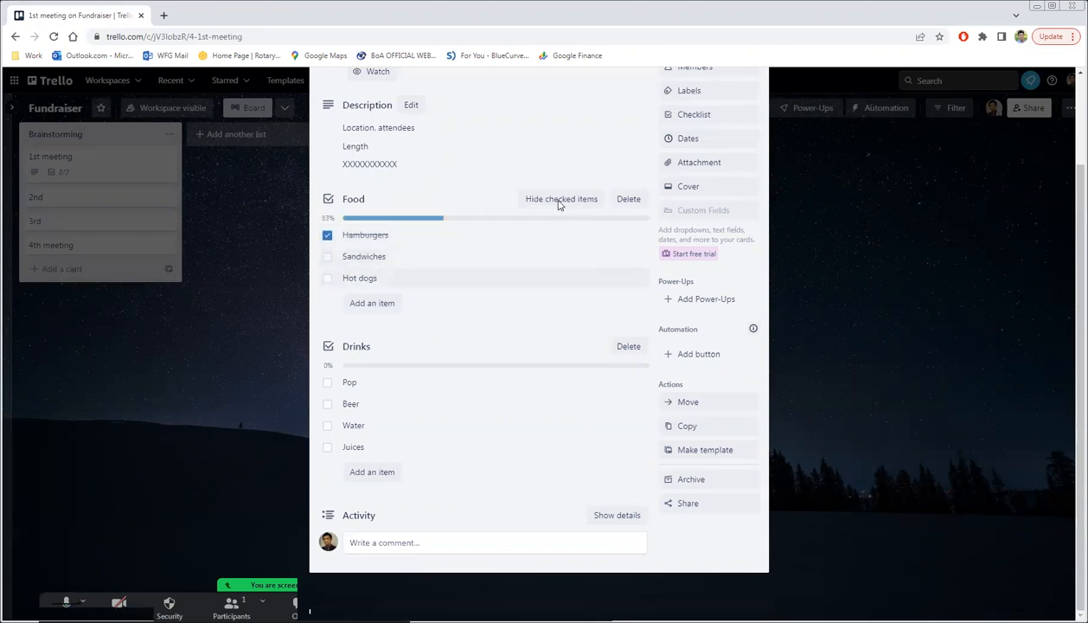
{"action": "left_click", "coordinate": [566, 138]}
{"action": "left_click", "coordinate": [319, 158]}
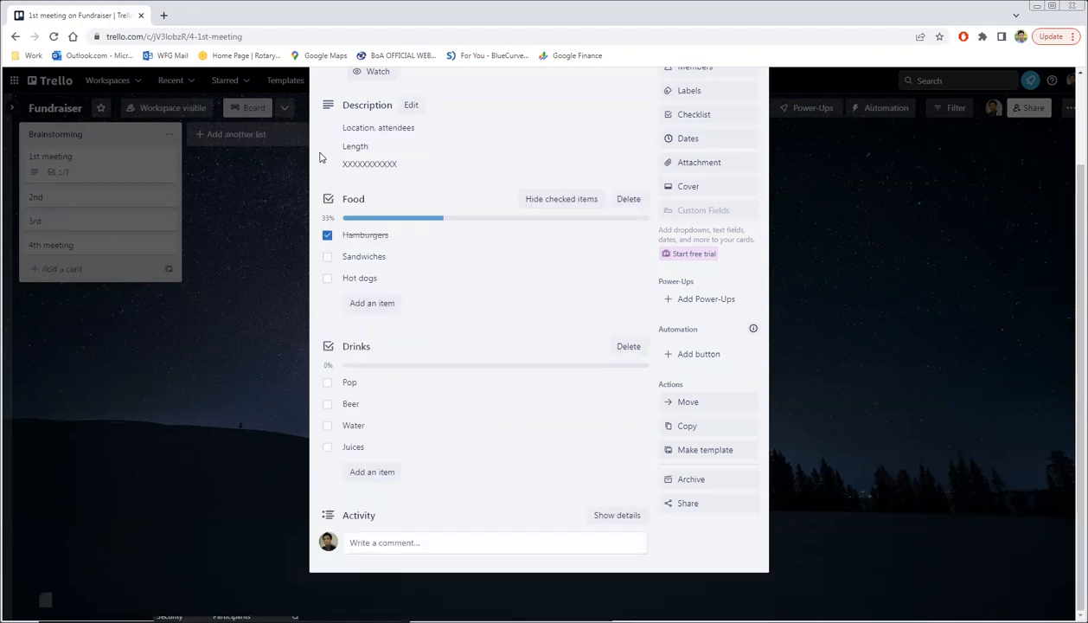
{"action": "scroll", "coordinate": [449, 320], "scroll_direction": "up", "scroll_amount": 2}
{"action": "left_click", "coordinate": [326, 365]}
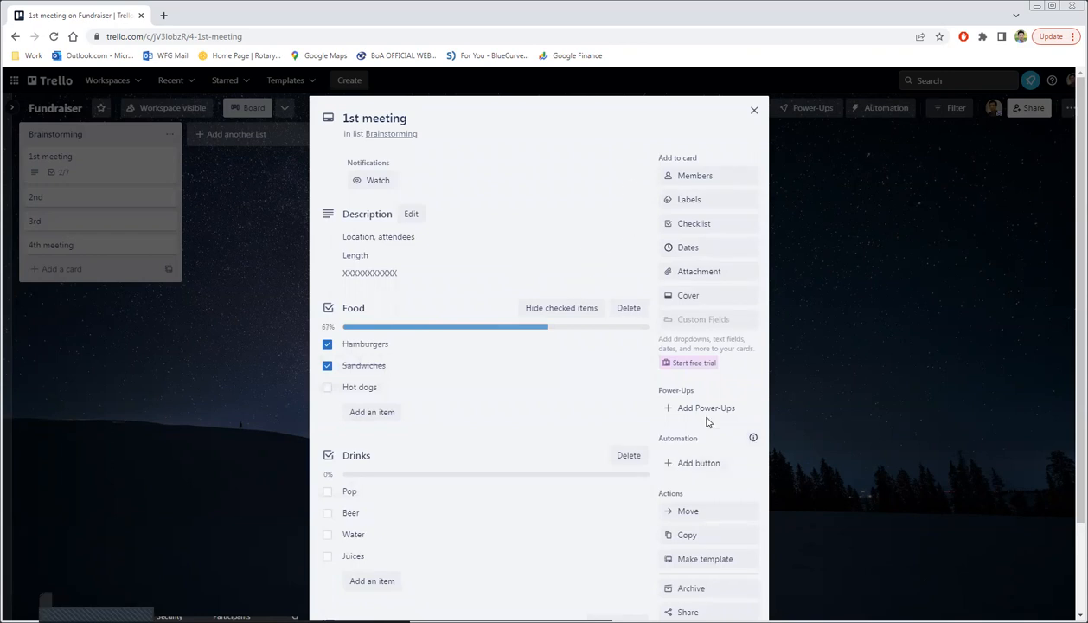
{"action": "left_click", "coordinate": [684, 277]}
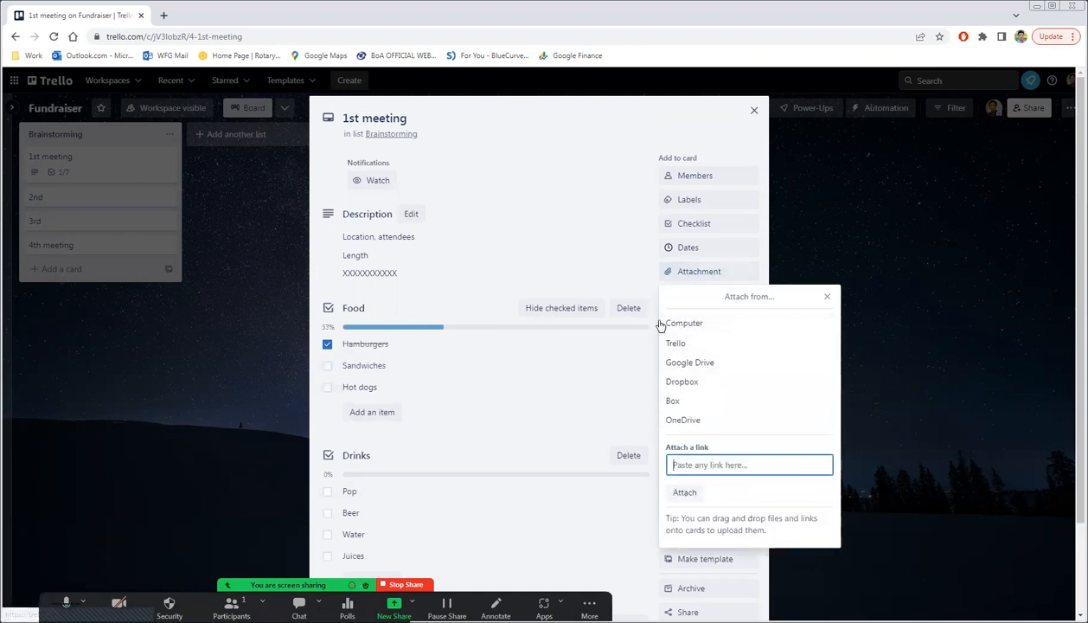
{"action": "left_click", "coordinate": [610, 231]}
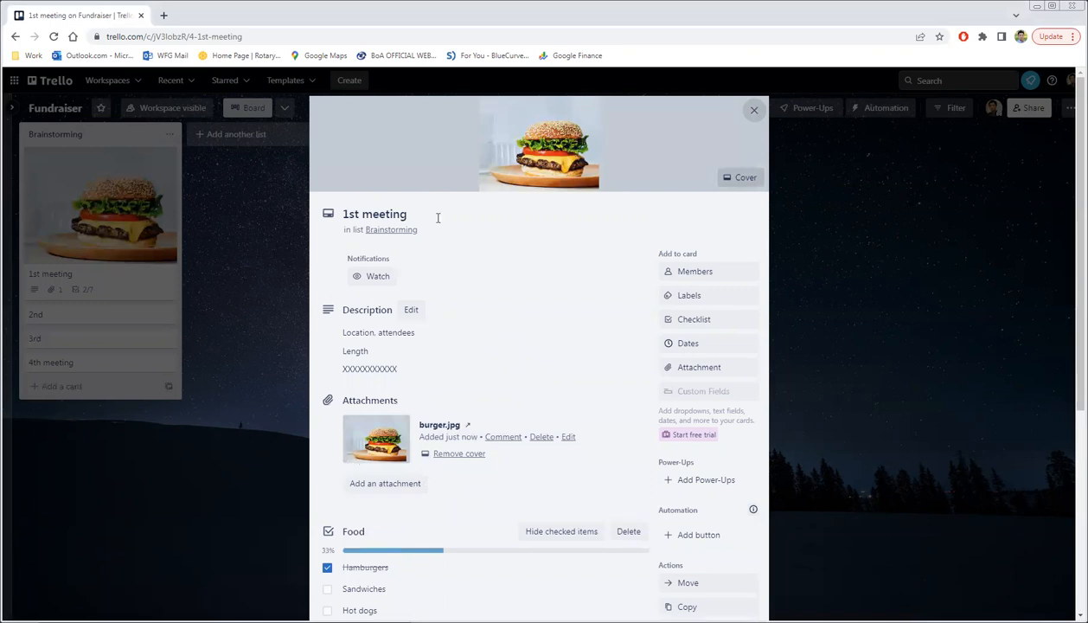
{"action": "scroll", "coordinate": [510, 405], "scroll_direction": "down", "scroll_amount": 2}
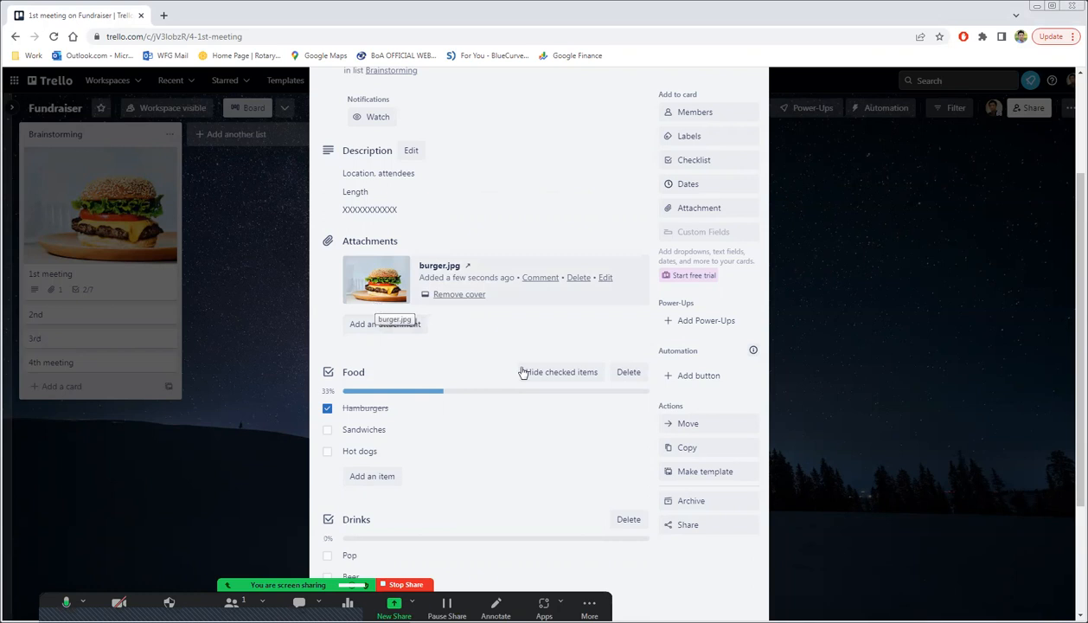
{"action": "left_click", "coordinate": [704, 214]}
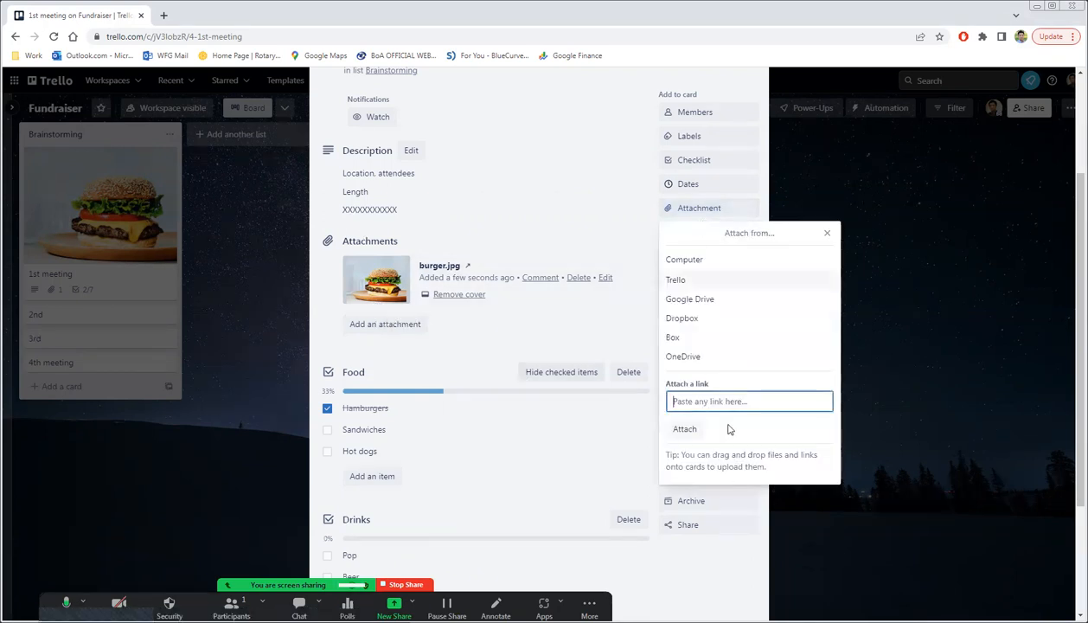
{"action": "type", "text": "www"}
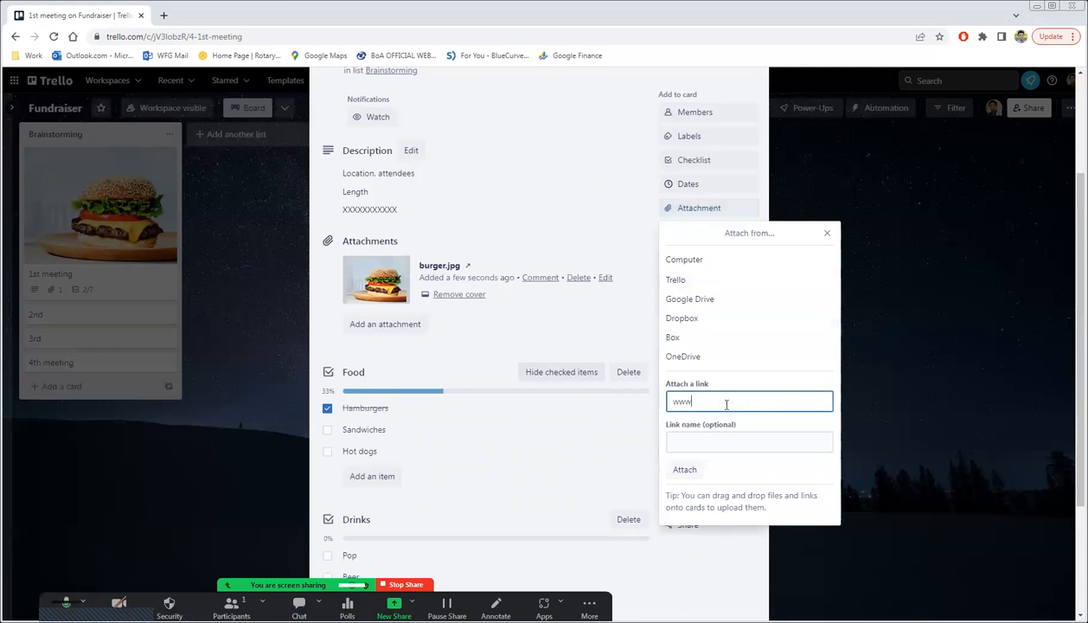
{"action": "type", "text": ".safeway.ca"}
{"action": "key", "text": "Return"}
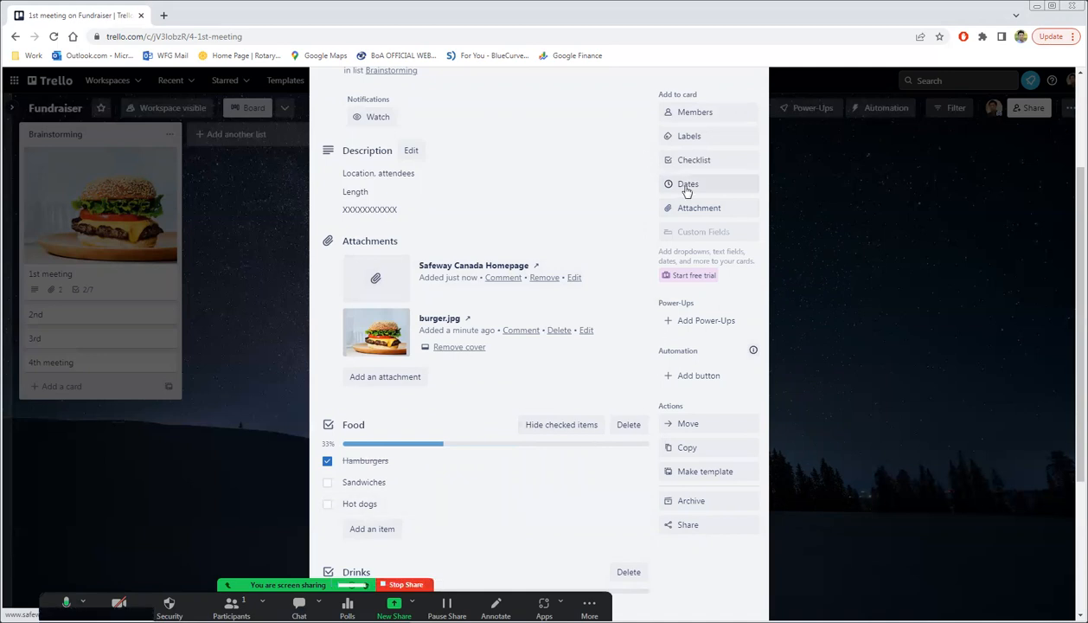
Set the 1st meeting card's due date to 03/15/2023, save it and close the card
{"action": "scroll", "coordinate": [558, 173], "scroll_direction": "up", "scroll_amount": 1}
{"action": "scroll", "coordinate": [558, 173], "scroll_direction": "up", "scroll_amount": 3}
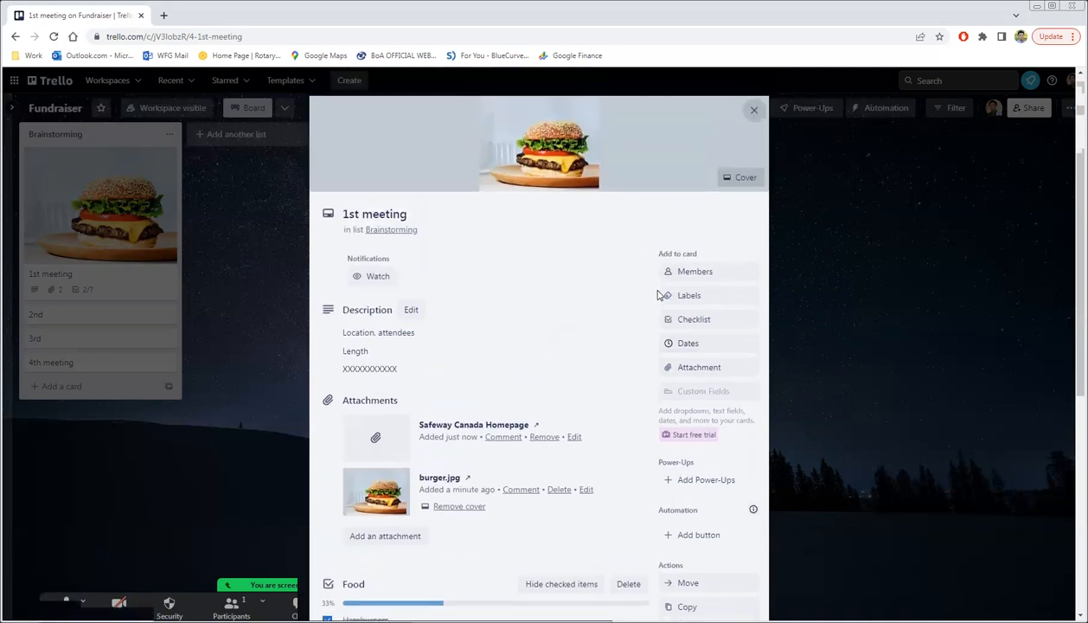
{"action": "left_click", "coordinate": [687, 347]}
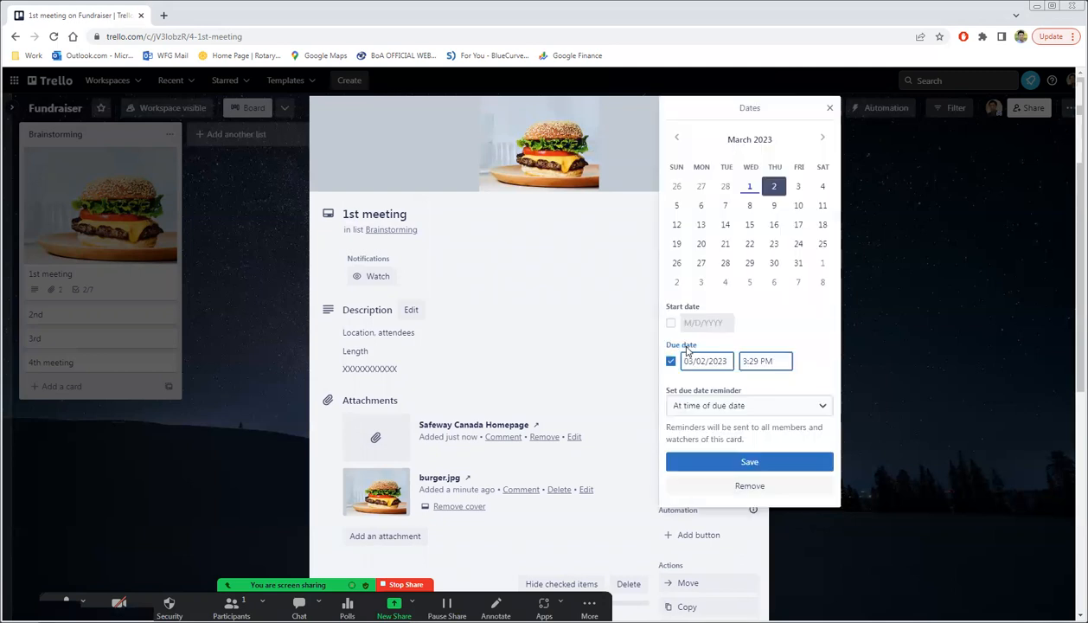
{"action": "left_click", "coordinate": [749, 225]}
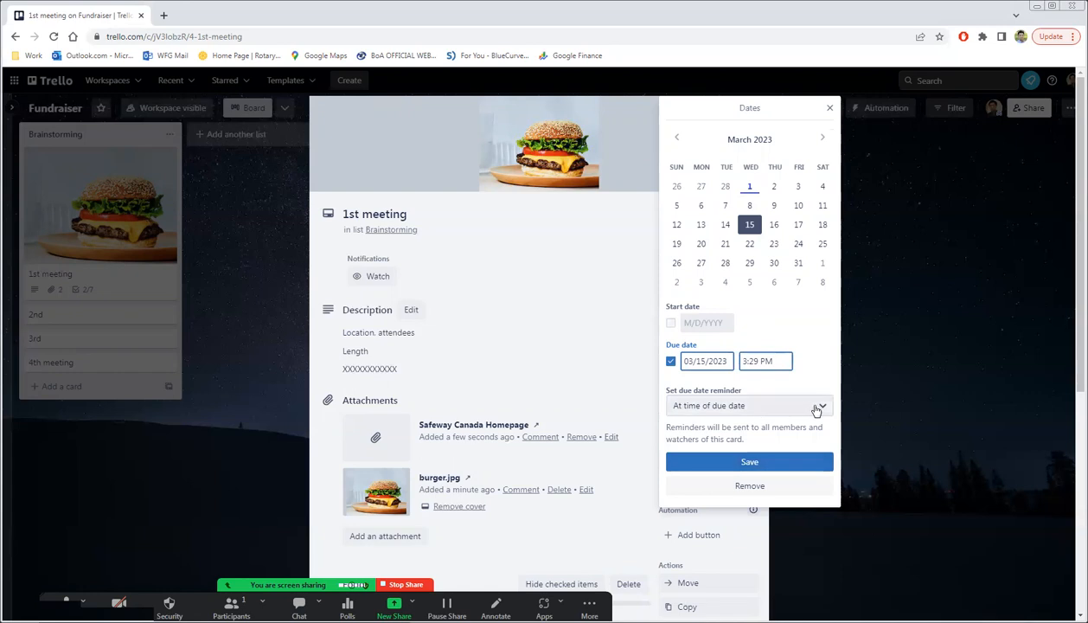
{"action": "left_click", "coordinate": [747, 462]}
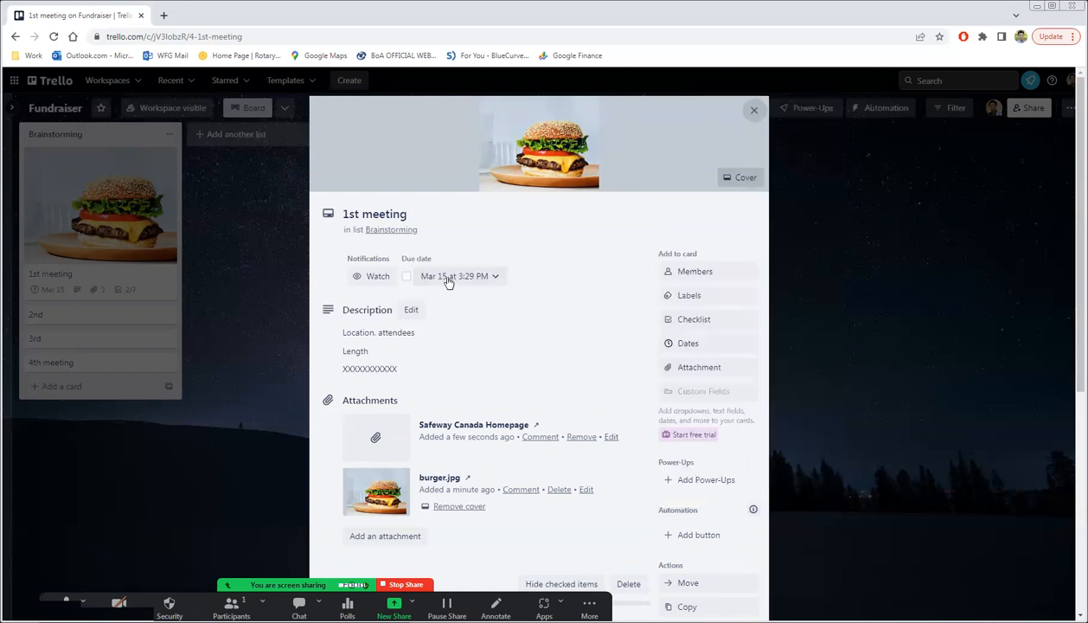
{"action": "left_click", "coordinate": [841, 394]}
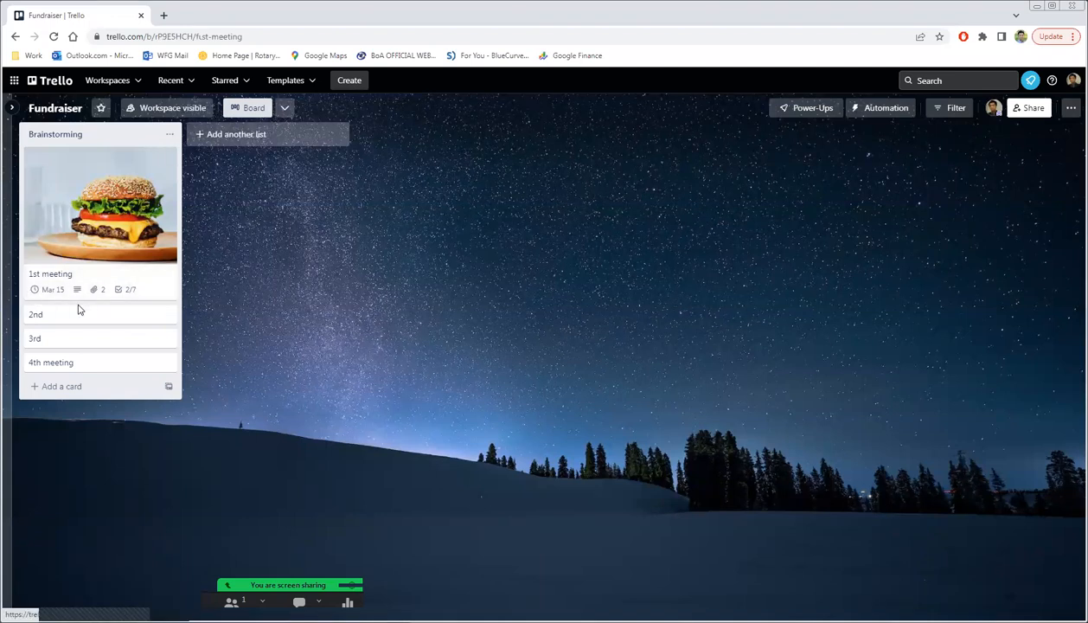
Add the green label to the 1st meeting card
{"action": "left_click", "coordinate": [158, 287]}
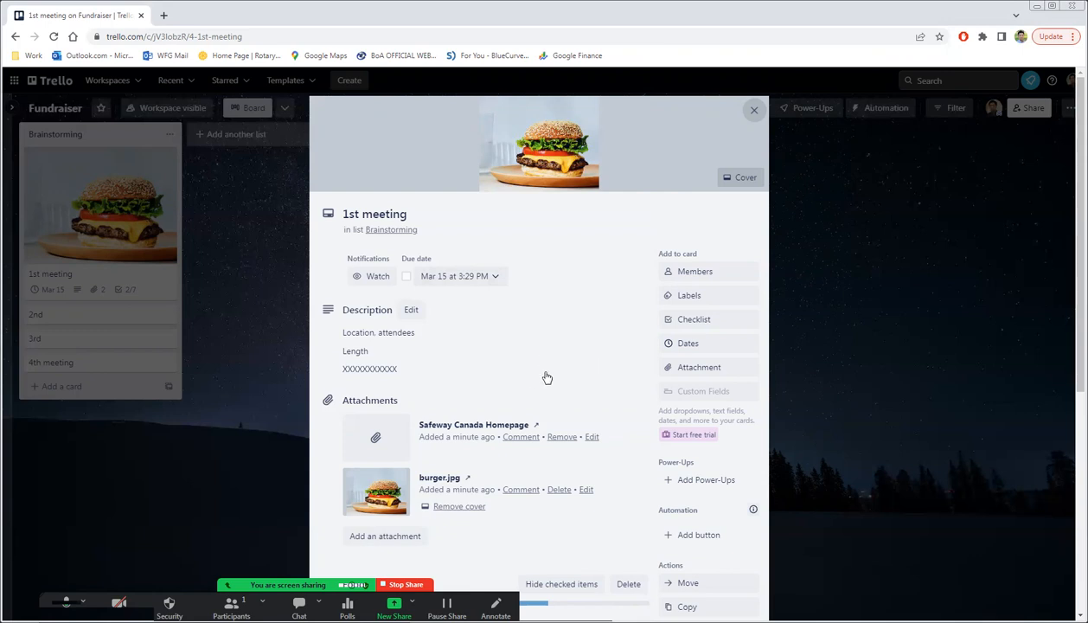
{"action": "left_click", "coordinate": [689, 296]}
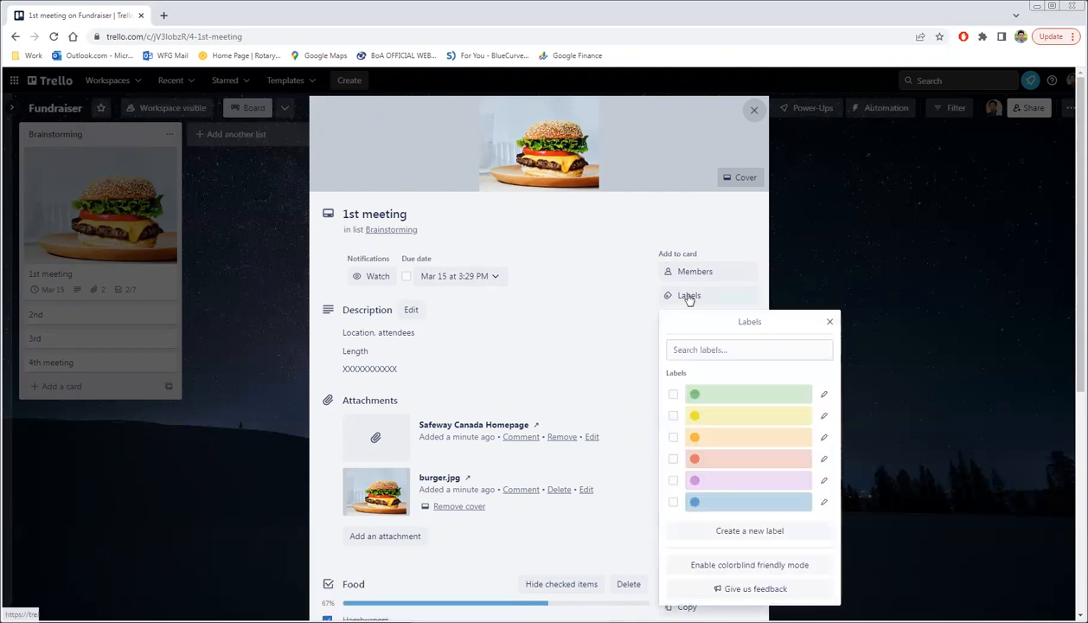
{"action": "left_click", "coordinate": [722, 402]}
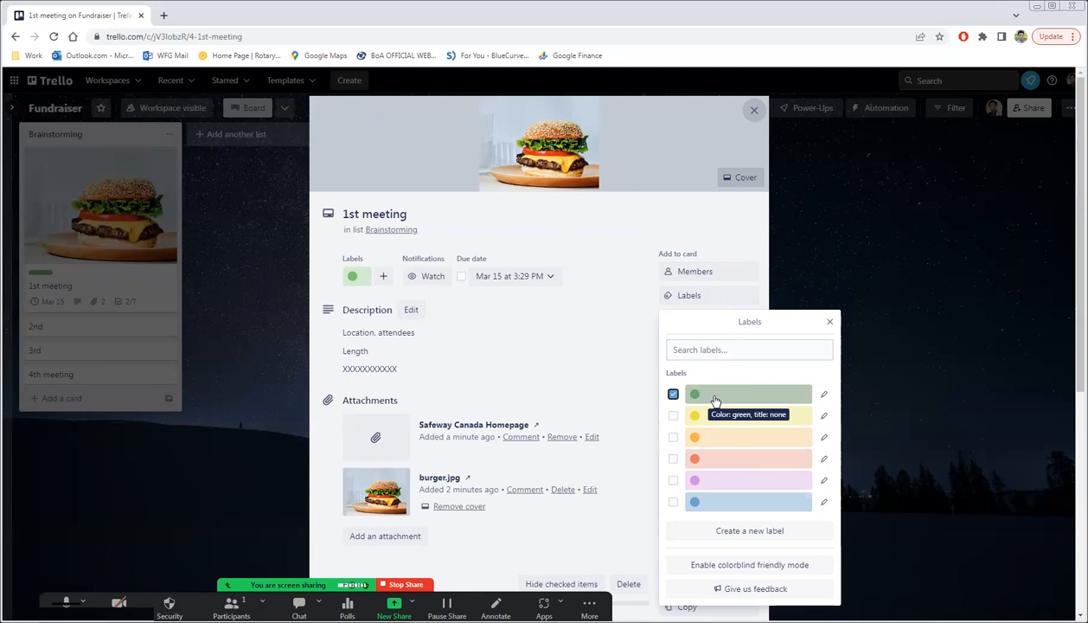
{"action": "left_click", "coordinate": [249, 363]}
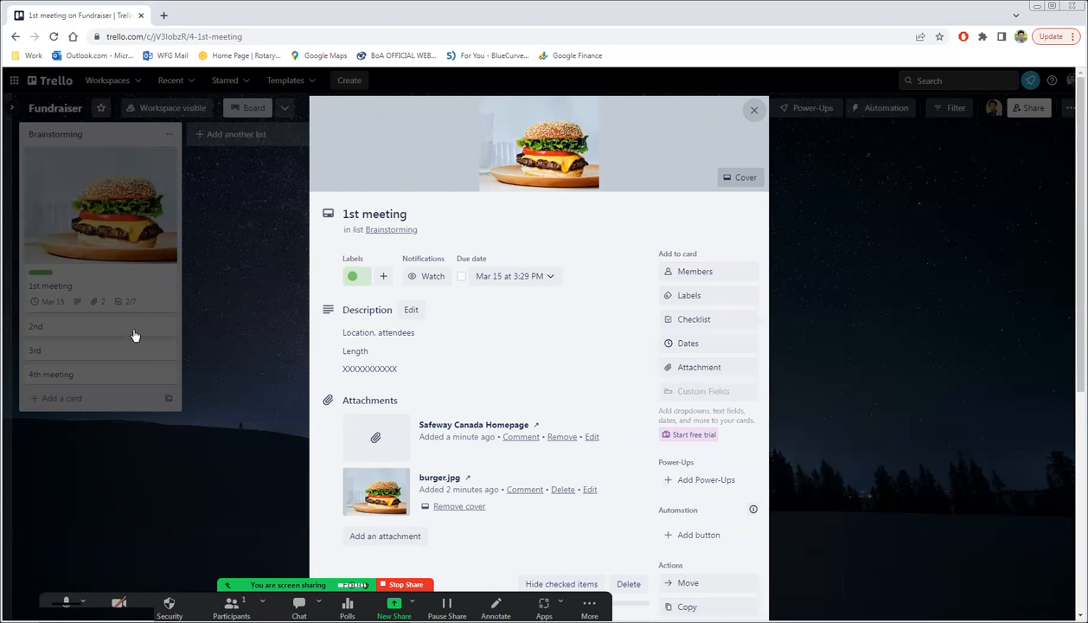
Add the yellow and red labels to the 2nd card and close it
{"action": "left_click", "coordinate": [134, 335]}
{"action": "left_click", "coordinate": [689, 200]}
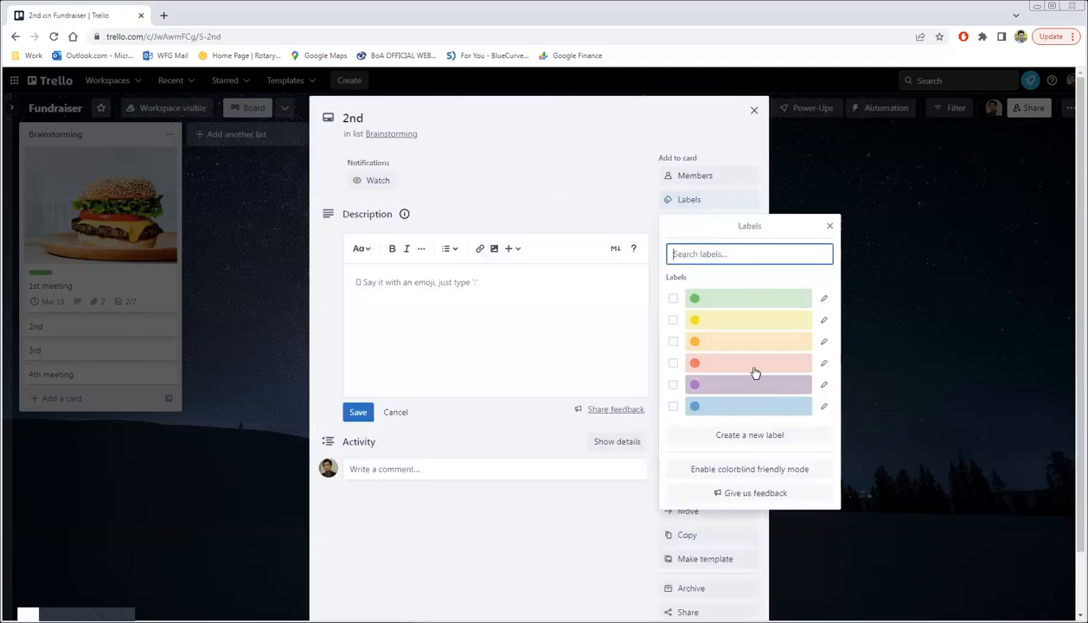
{"action": "left_click", "coordinate": [736, 321]}
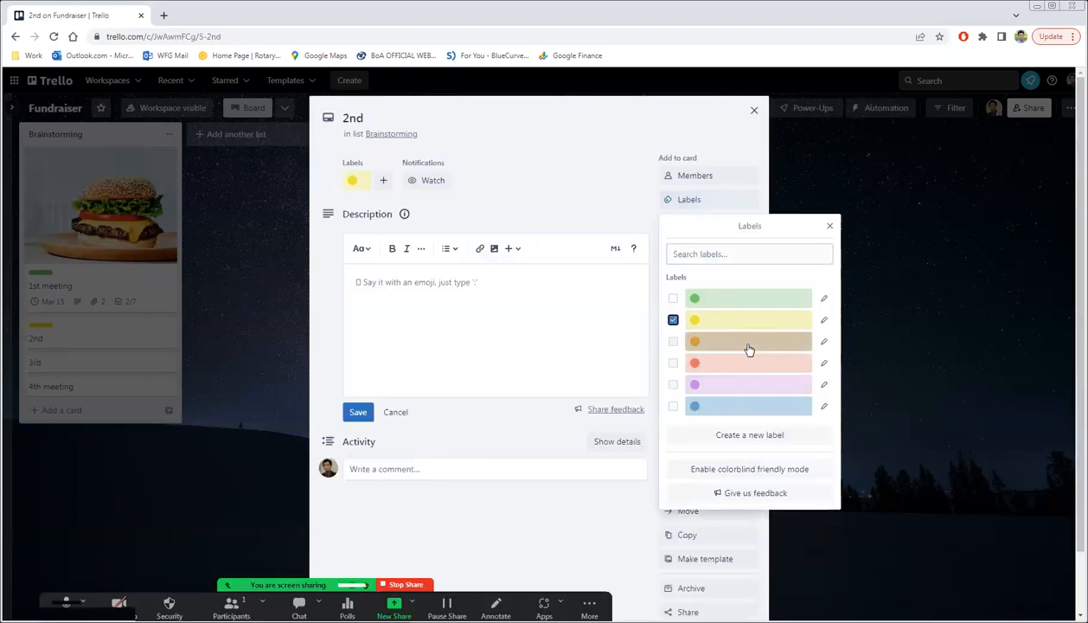
{"action": "left_click", "coordinate": [745, 366]}
{"action": "left_click", "coordinate": [216, 500]}
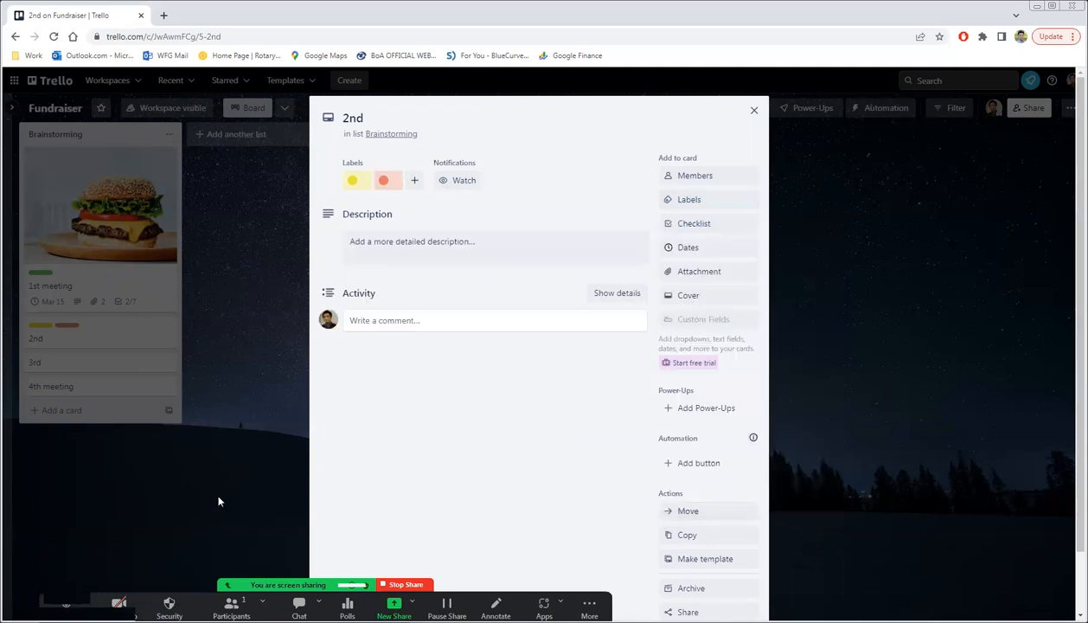
{"action": "left_click", "coordinate": [217, 491]}
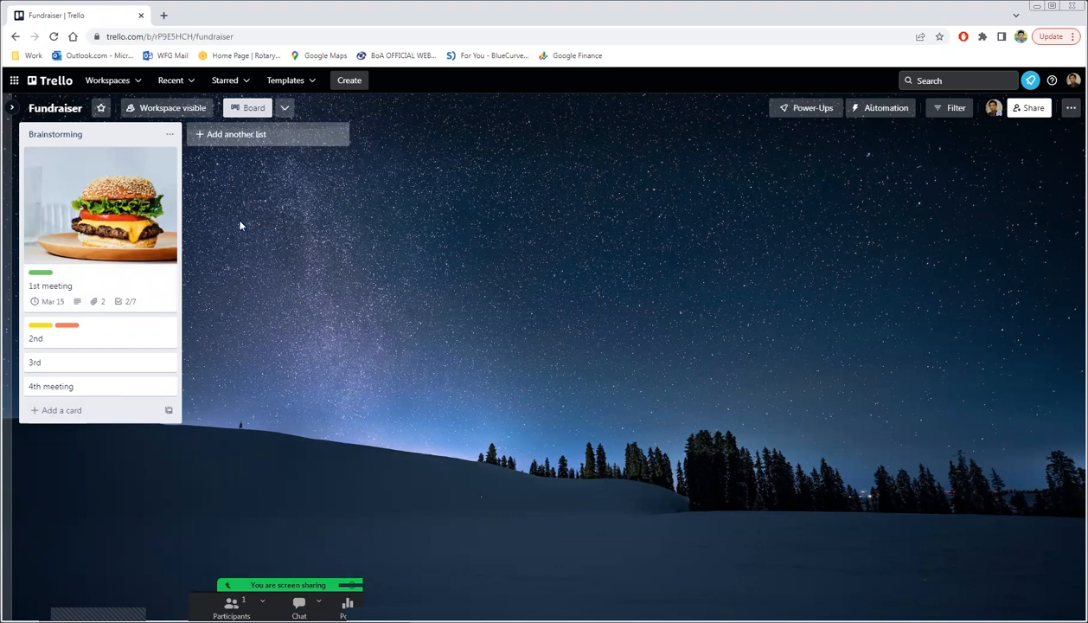
Add four lists to the board named Confirmed Ideas, WIP 1, WIP 2 and Done
{"action": "left_click", "coordinate": [226, 136]}
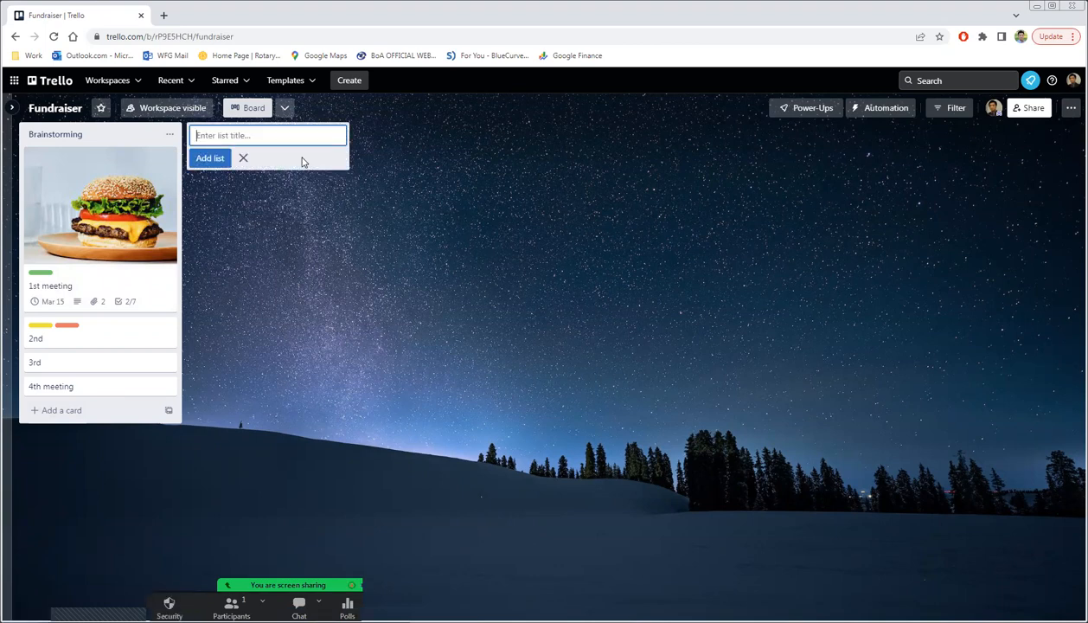
{"action": "type", "text": "Ionfirmed Idas"}
{"action": "key", "text": "BackSpace"}
{"action": "key", "text": "BackSpace"}
{"action": "type", "text": "eas"}
{"action": "key", "text": "Return"}
{"action": "type", "text": "WIP 1"}
{"action": "key", "text": "Return"}
{"action": "type", "text": "WIP 2"}
{"action": "key", "text": "Return"}
{"action": "type", "text": "Done"}
{"action": "key", "text": "Return"}
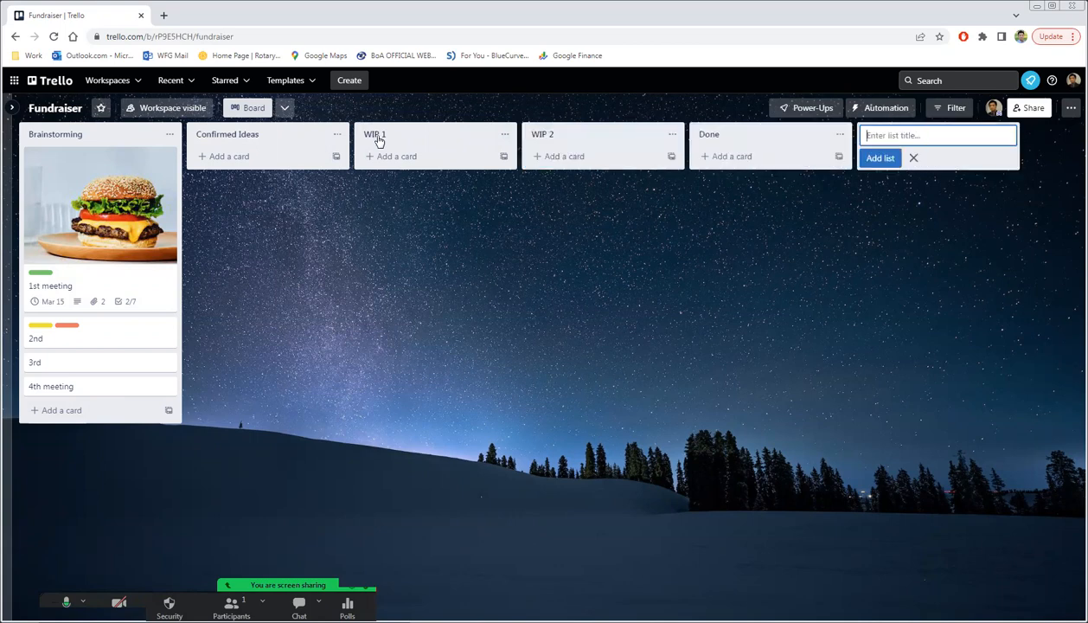
{"action": "left_click", "coordinate": [572, 343]}
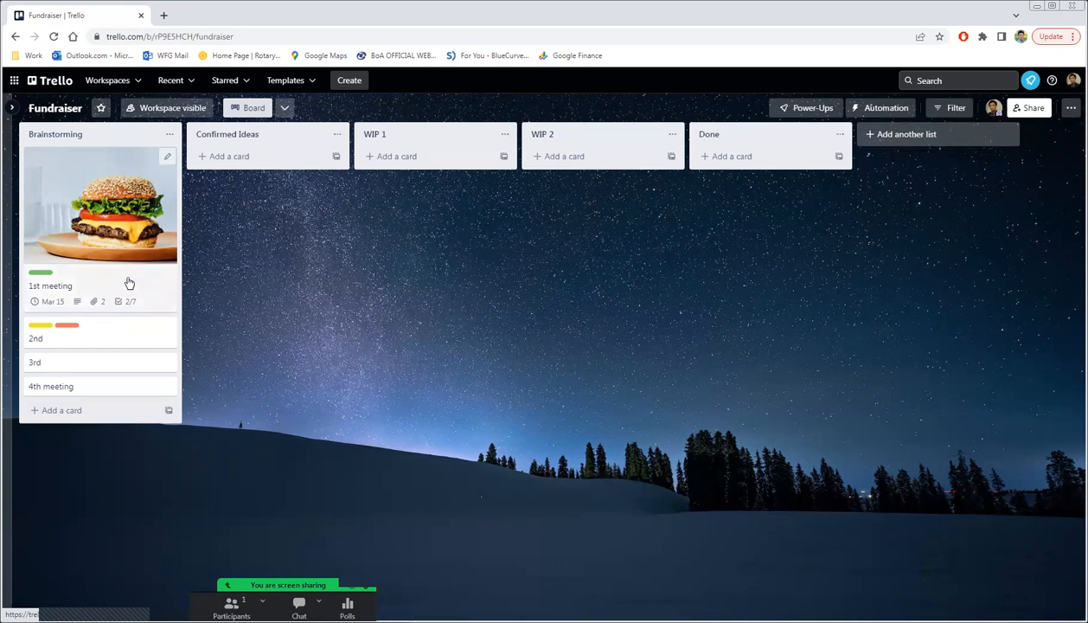
Move the 1st meeting card to Confirmed Ideas and add the cards Shopping, Marketing, Location and Budget below it
{"action": "left_click_drag", "start_coordinate": [129, 284], "coordinate": [304, 287]}
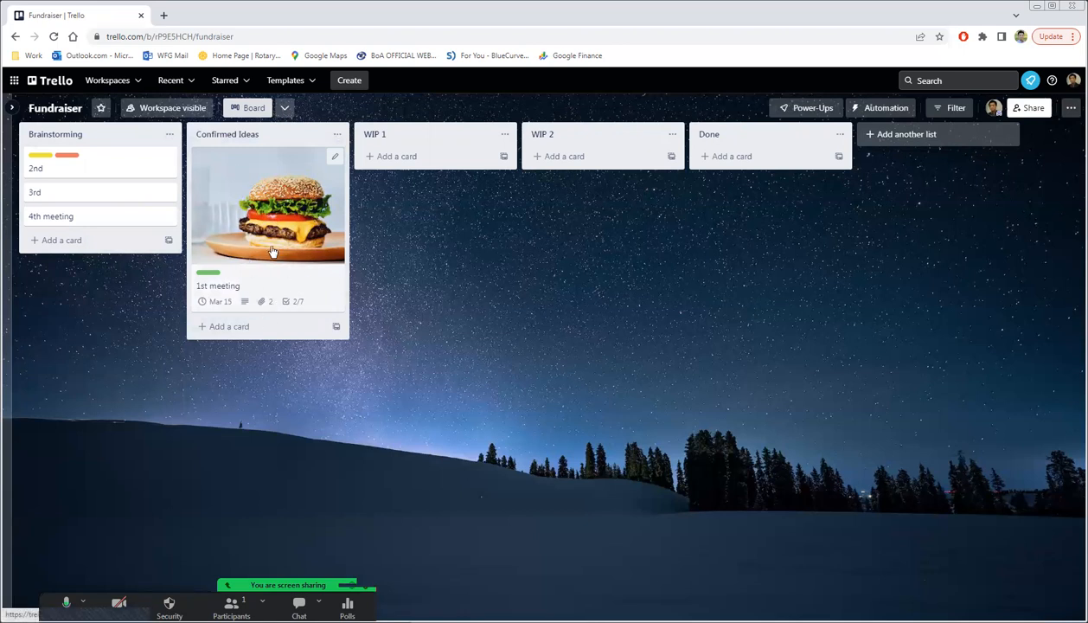
{"action": "left_click", "coordinate": [275, 327]}
{"action": "type", "text": "Shop"}
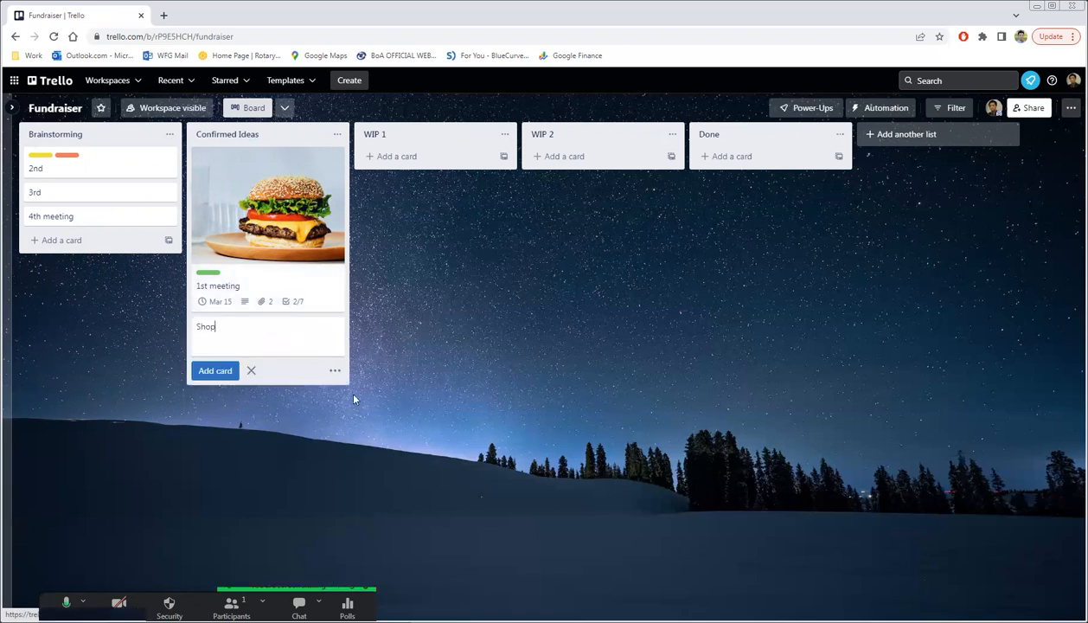
{"action": "type", "text": "ping"}
{"action": "key", "text": "Return"}
{"action": "type", "text": "Marketing"}
{"action": "key", "text": "Return"}
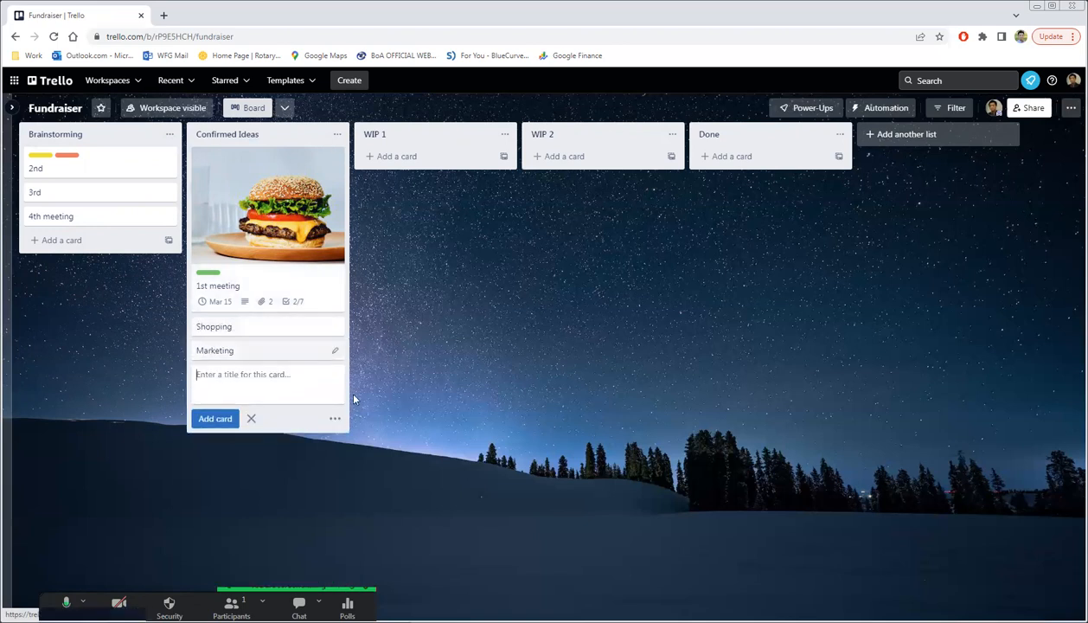
{"action": "type", "text": "Location"}
{"action": "key", "text": "Return"}
{"action": "type", "text": "Budget"}
{"action": "key", "text": "Return"}
{"action": "left_click", "coordinate": [479, 399]}
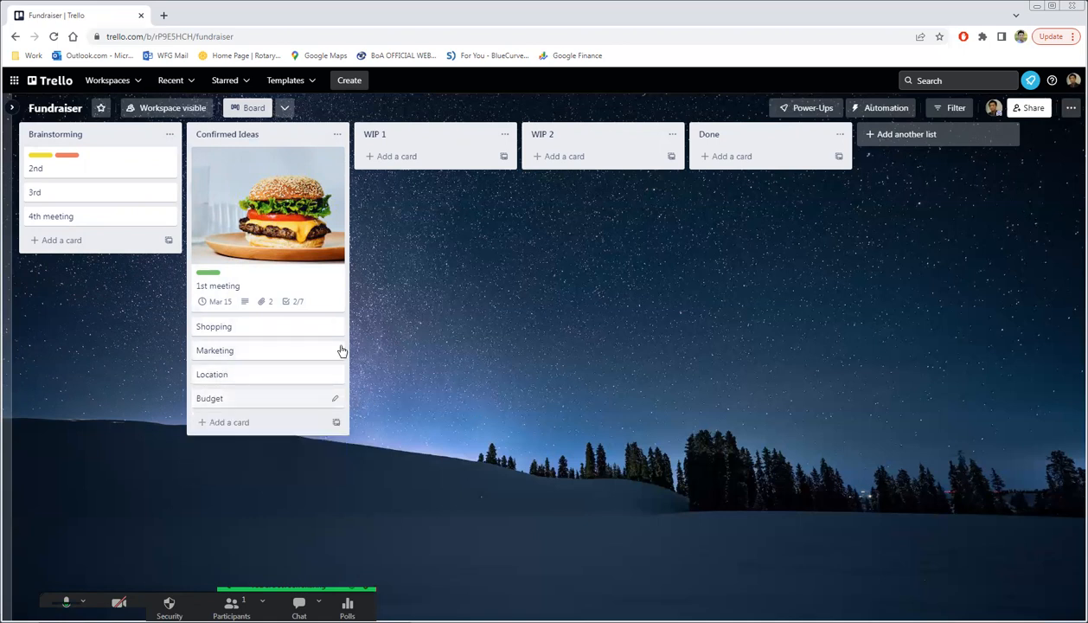
Distribute the Confirmed Ideas cards so Marketing goes to WIP 1, Shopping to WIP 2 and Location to Done
{"action": "left_click_drag", "start_coordinate": [262, 330], "coordinate": [422, 171]}
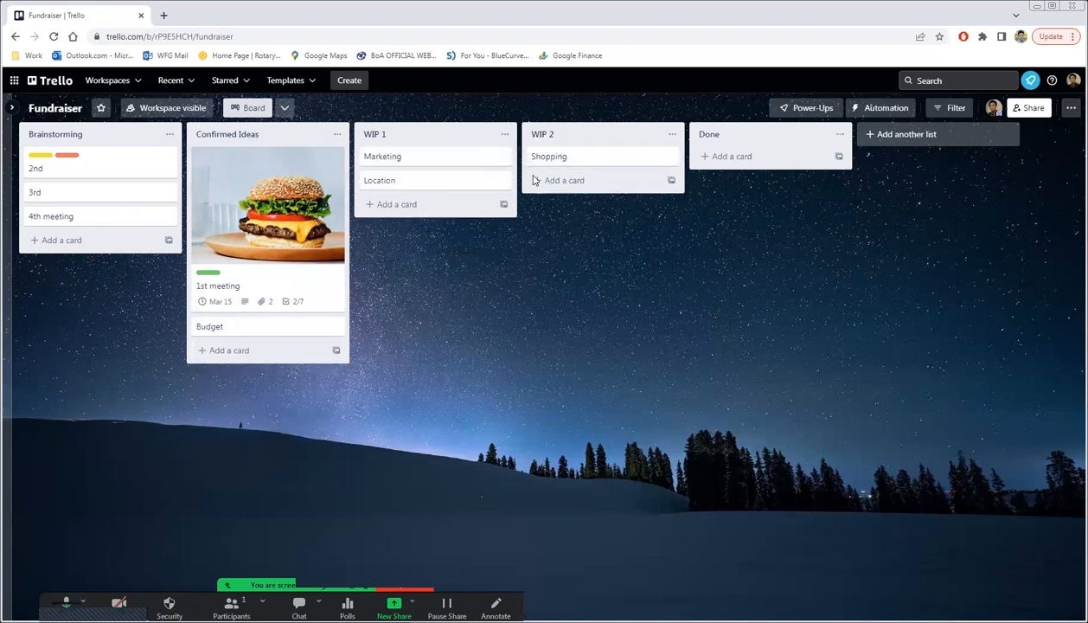
{"action": "left_click_drag", "start_coordinate": [438, 187], "coordinate": [766, 162]}
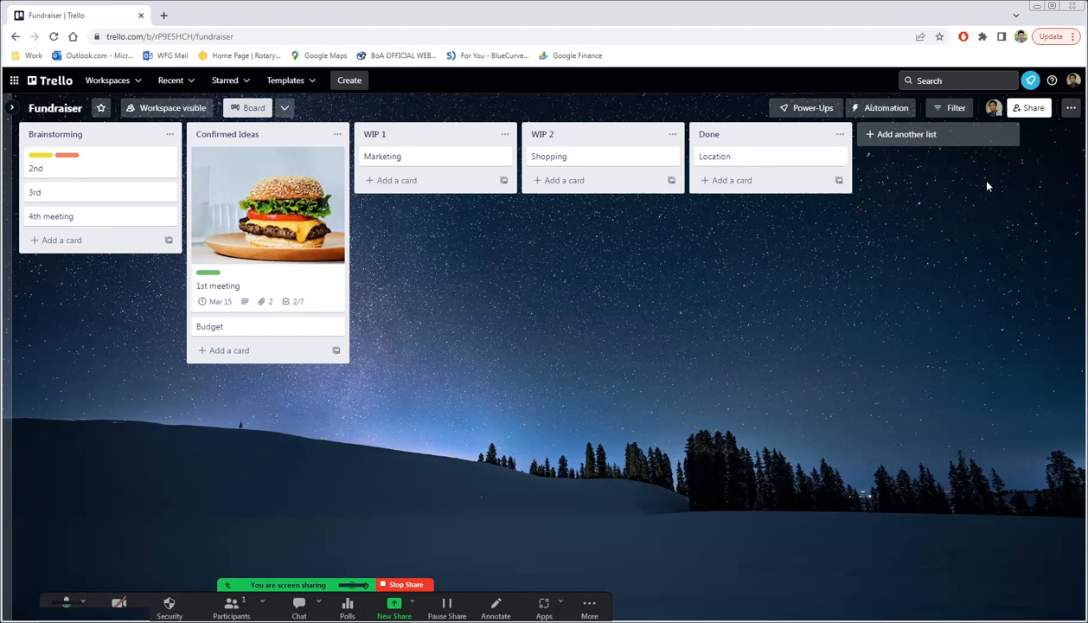
Create a share link for the Fundraiser board and close the sharing dialog
{"action": "left_click", "coordinate": [1029, 108]}
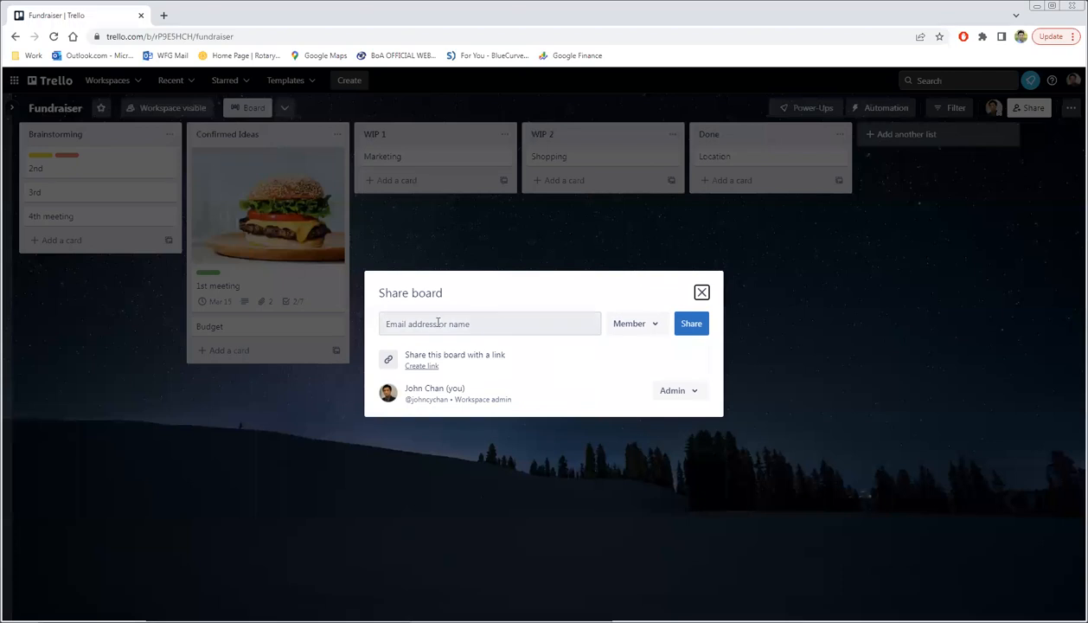
{"action": "left_click", "coordinate": [701, 293]}
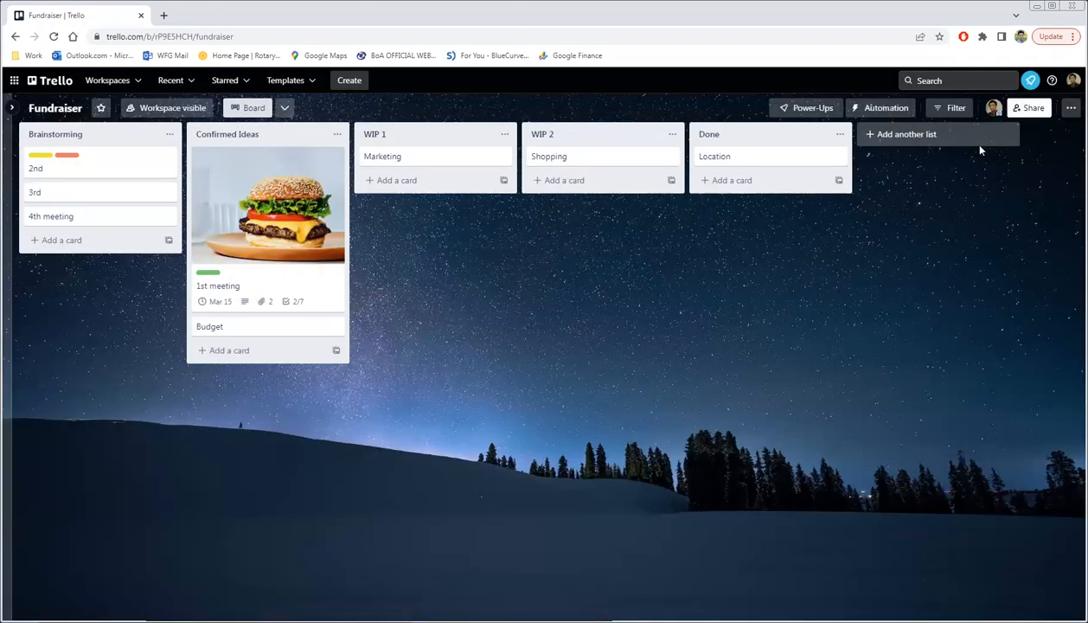
{"action": "left_click", "coordinate": [1025, 107]}
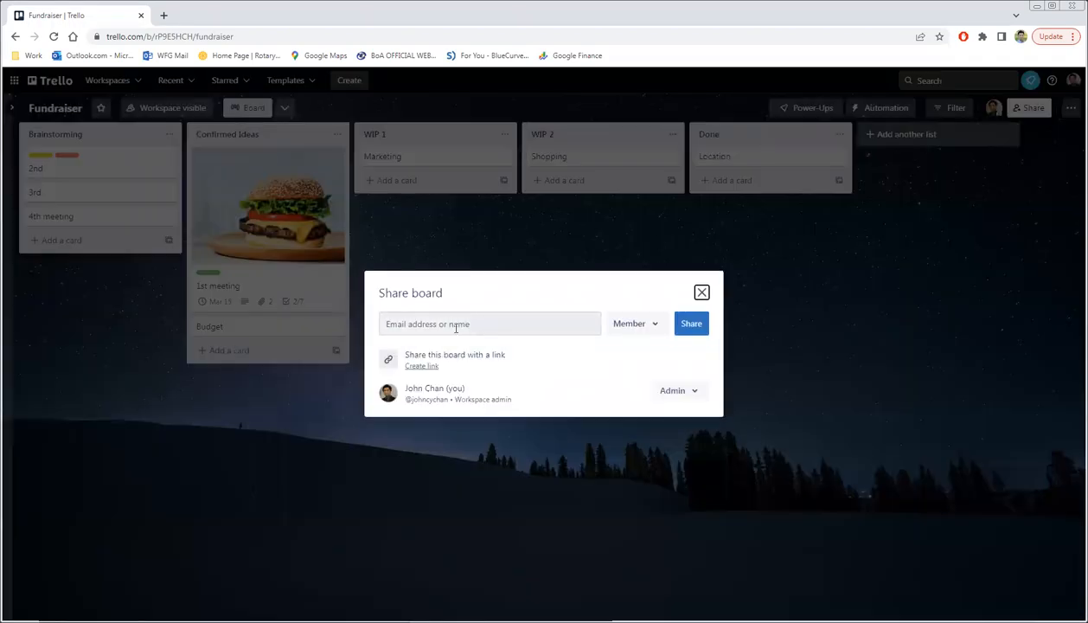
{"action": "left_click", "coordinate": [423, 366]}
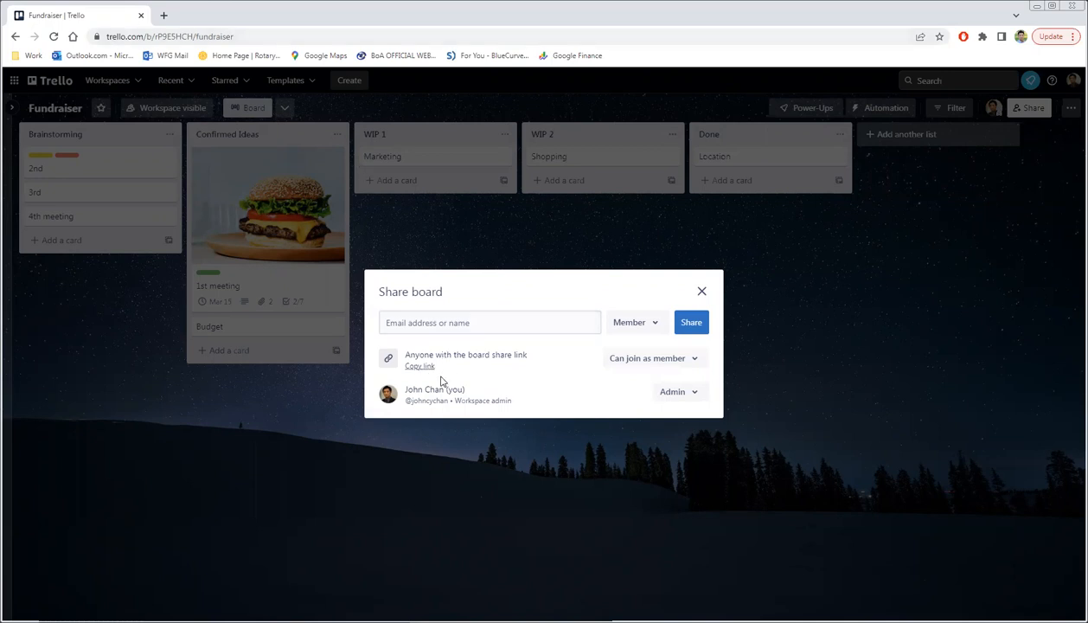
{"action": "left_click", "coordinate": [702, 291]}
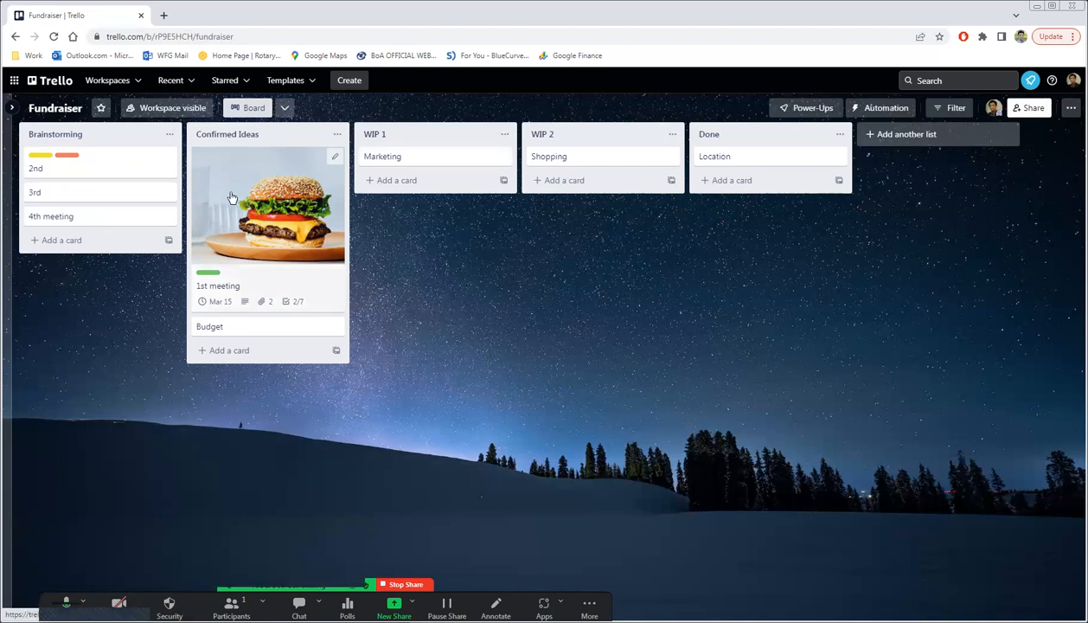
Assign the existing board member to the Marketing card in WIP 1 and close the card
{"action": "left_click", "coordinate": [402, 158]}
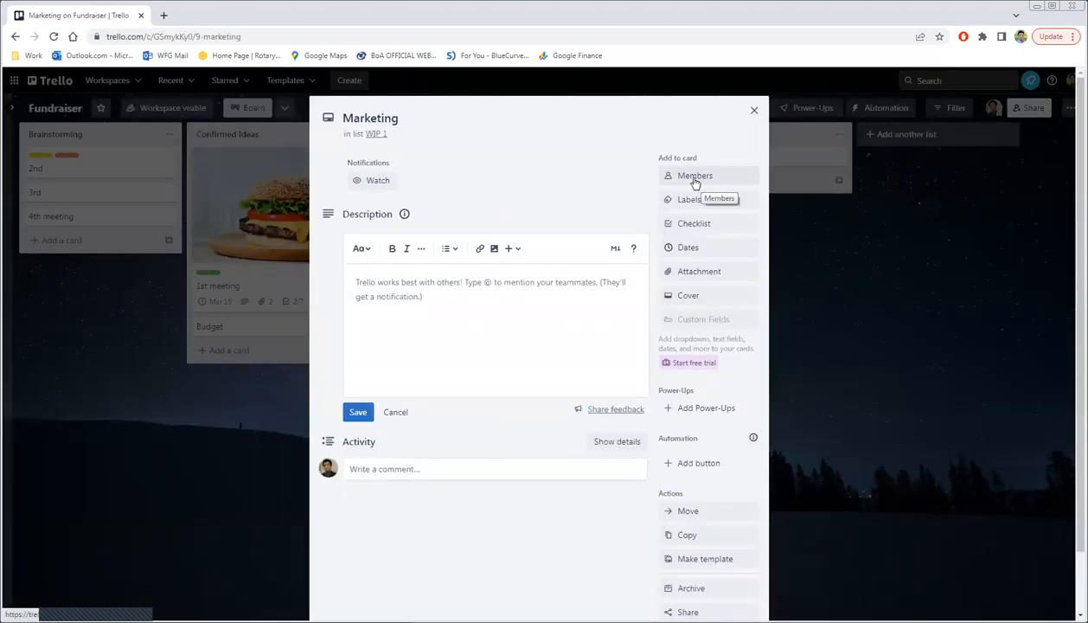
{"action": "left_click", "coordinate": [694, 178]}
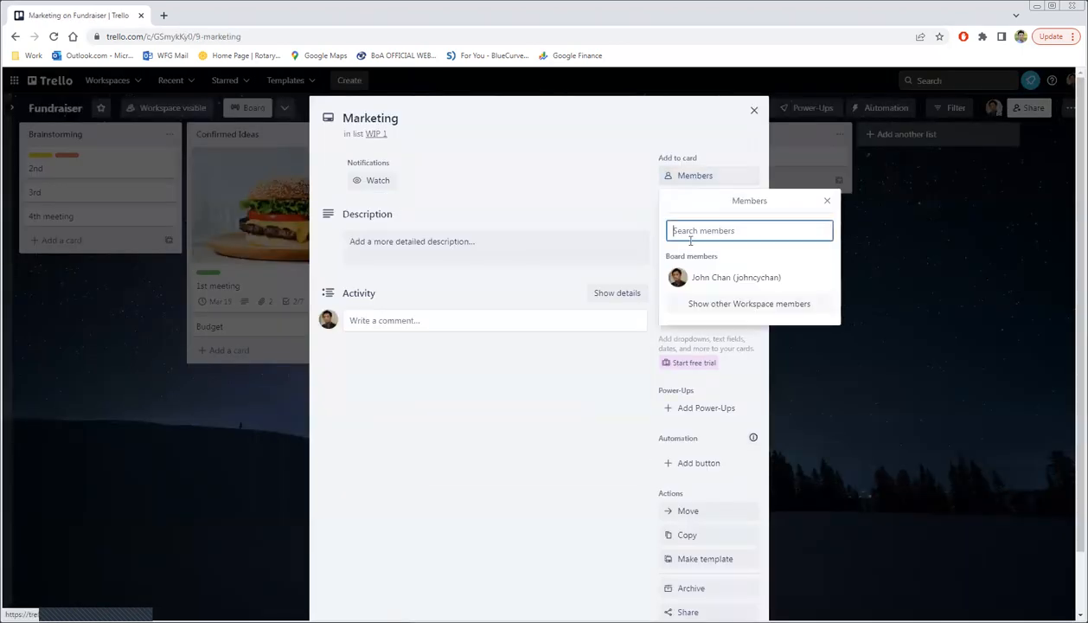
{"action": "left_click", "coordinate": [715, 278]}
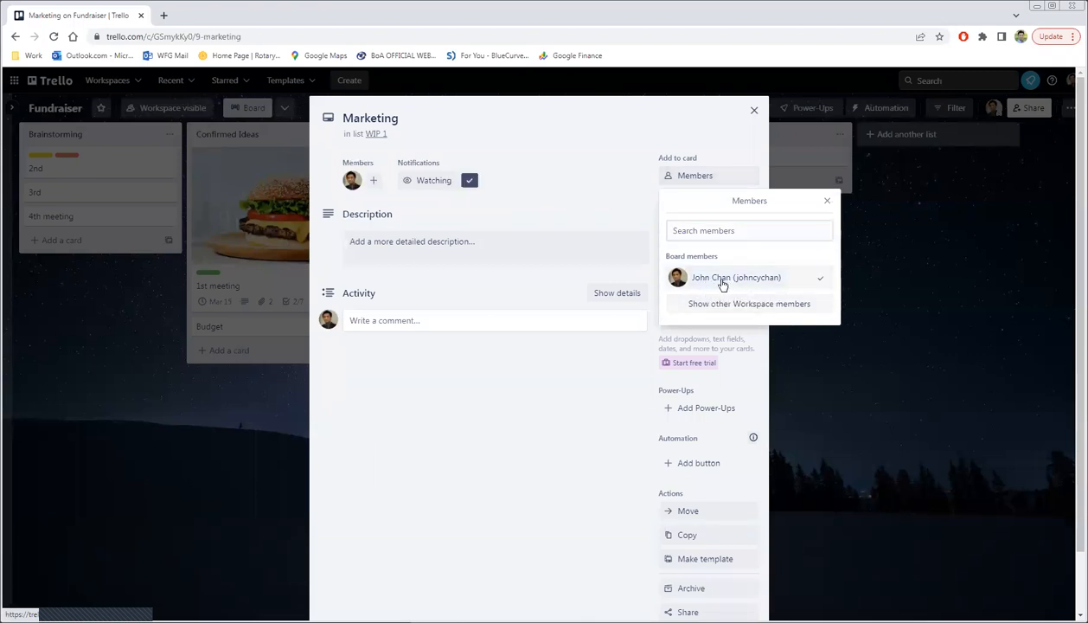
{"action": "left_click", "coordinate": [472, 438]}
{"action": "left_click", "coordinate": [869, 386]}
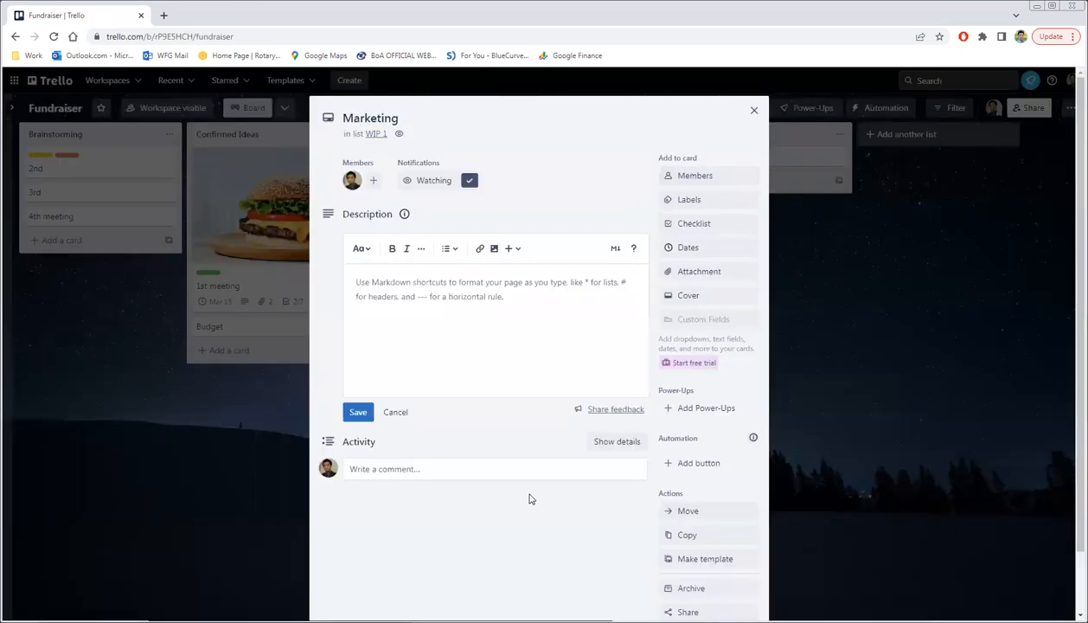
Post the comment "Well done" on the Marketing card
{"action": "left_click", "coordinate": [435, 479]}
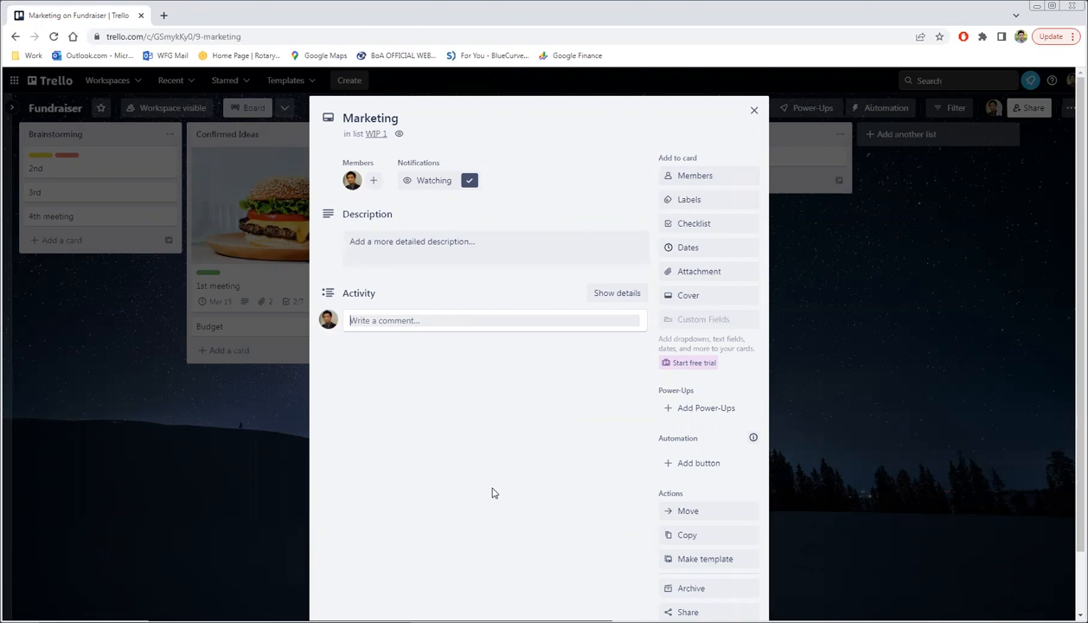
{"action": "type", "text": "Well done"}
{"action": "key", "text": "Return"}
{"action": "key", "text": "BackSpace"}
{"action": "left_click", "coordinate": [364, 346]}
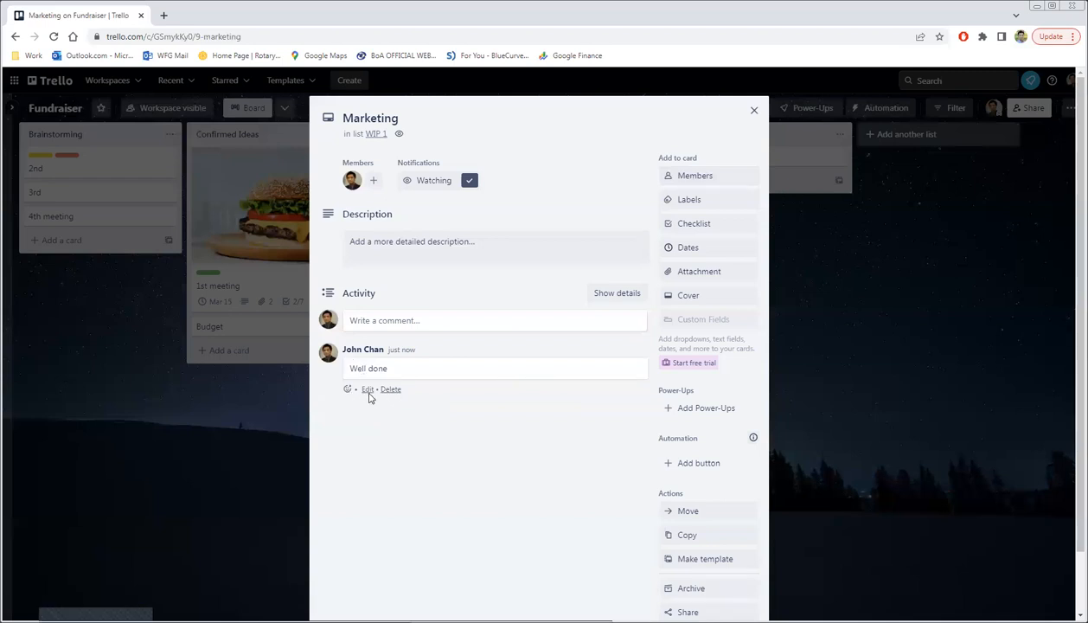
Post a second comment "Revision #1" on the Marketing card and close the card
{"action": "left_click", "coordinate": [432, 322]}
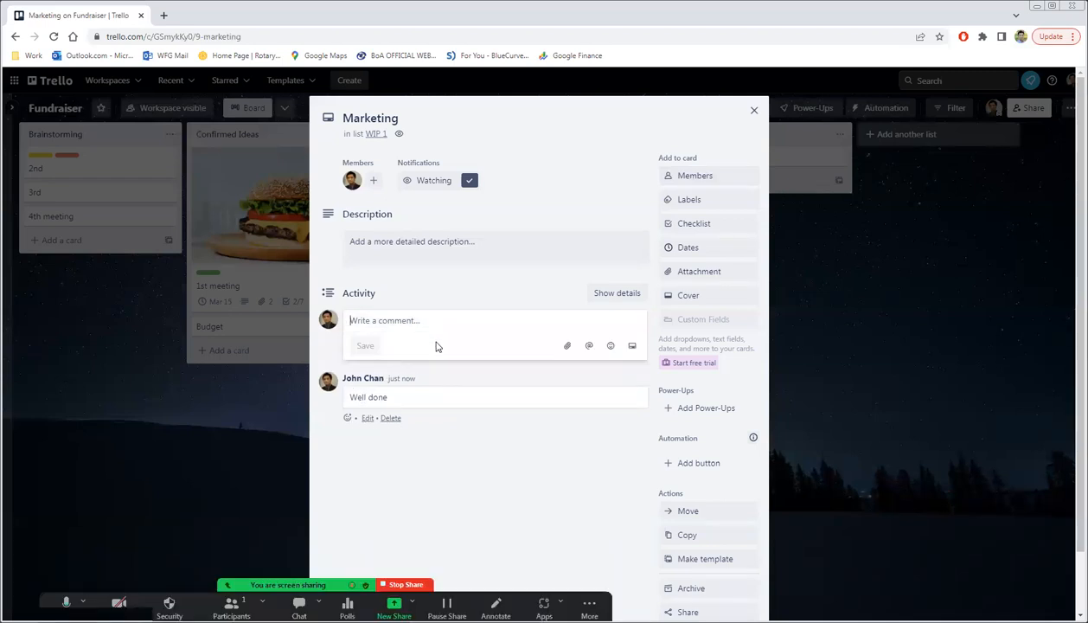
{"action": "type", "text": "Revision #1"}
{"action": "key", "text": "Return"}
{"action": "key", "text": "BackSpace"}
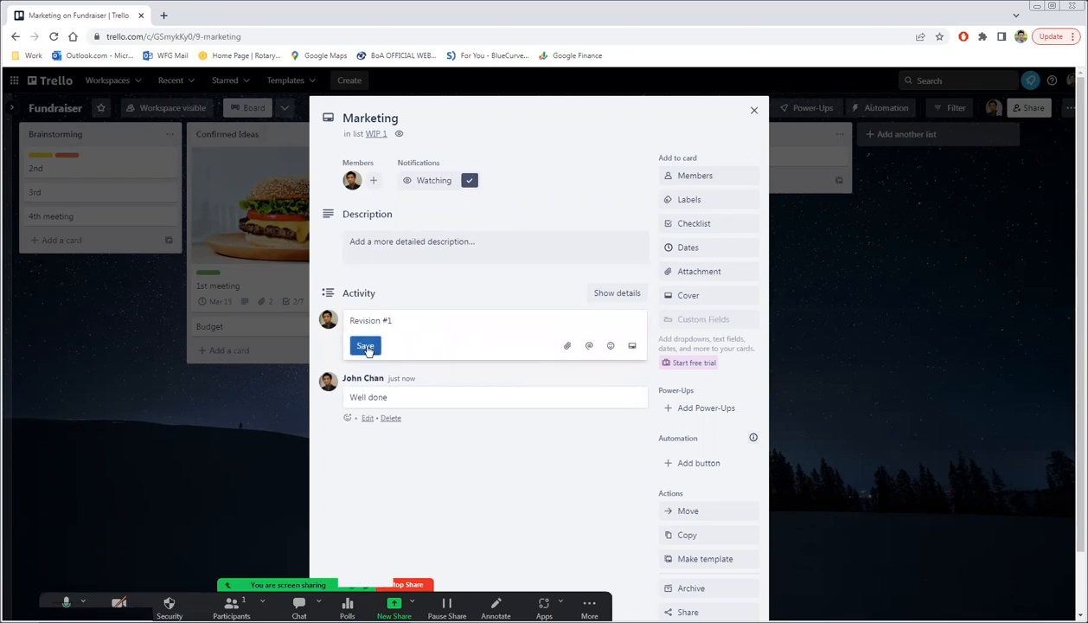
{"action": "left_click", "coordinate": [365, 346]}
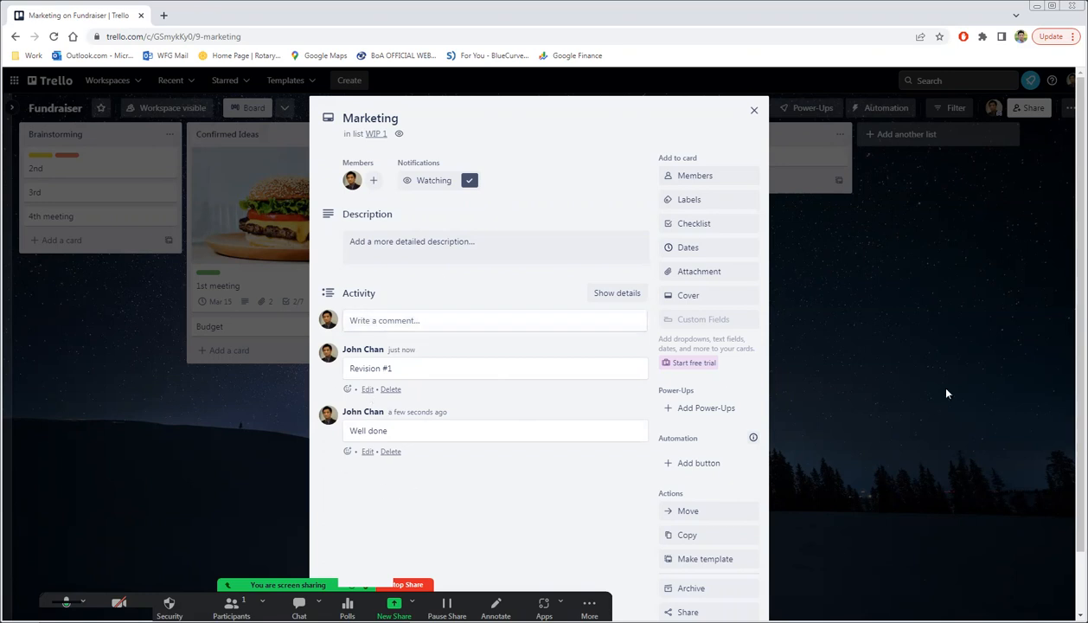
{"action": "left_click", "coordinate": [895, 392]}
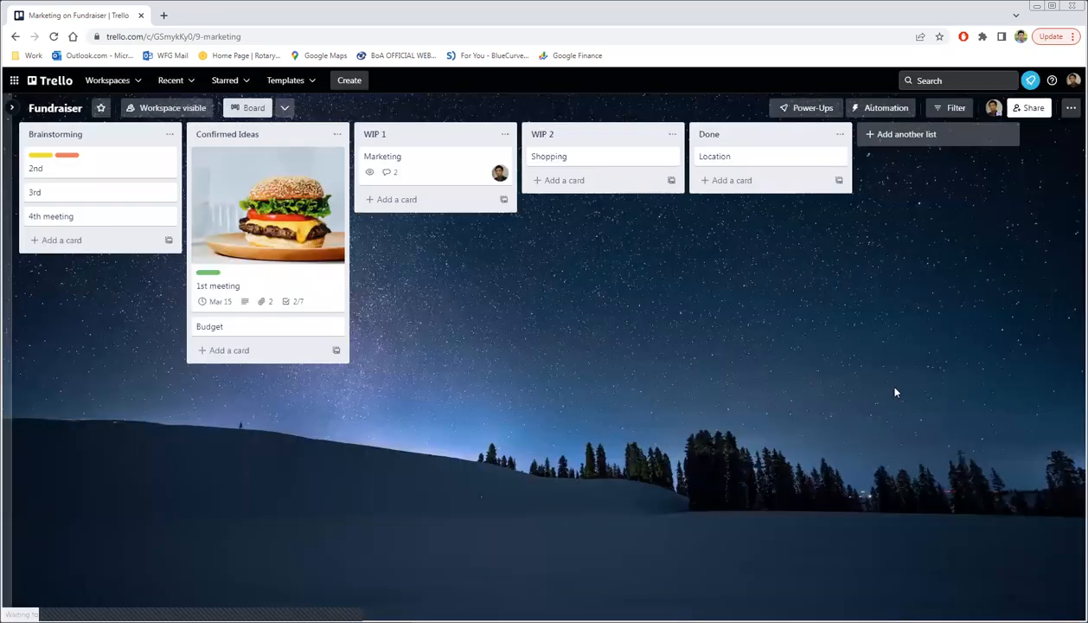